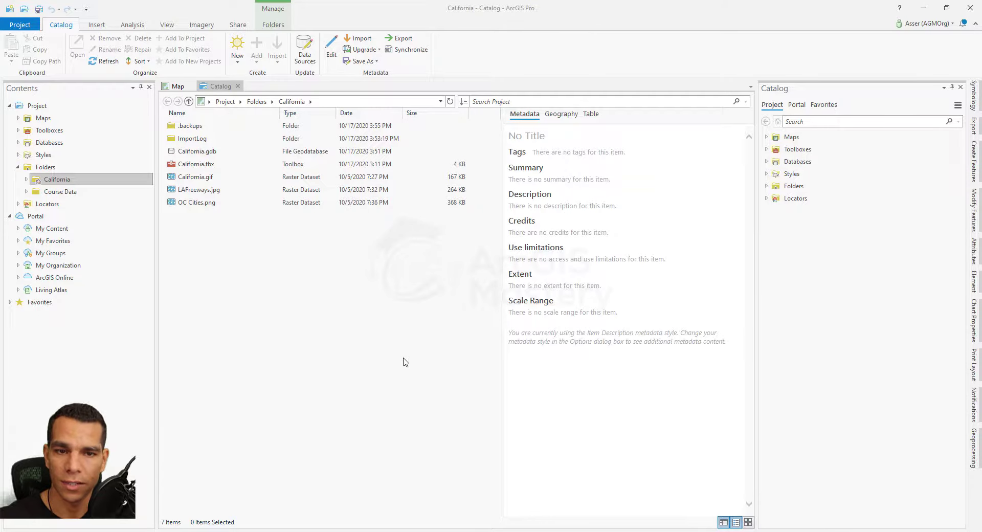
- Leave the California folder listing and return to the California map with its topographic basemap
{"action": "left_click", "coordinate": [405, 362]}
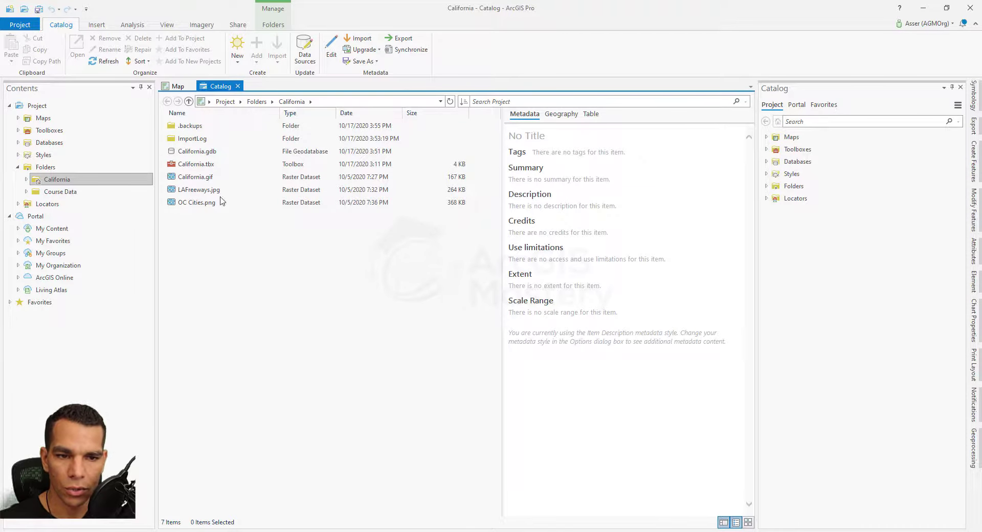
{"action": "left_click", "coordinate": [176, 86]}
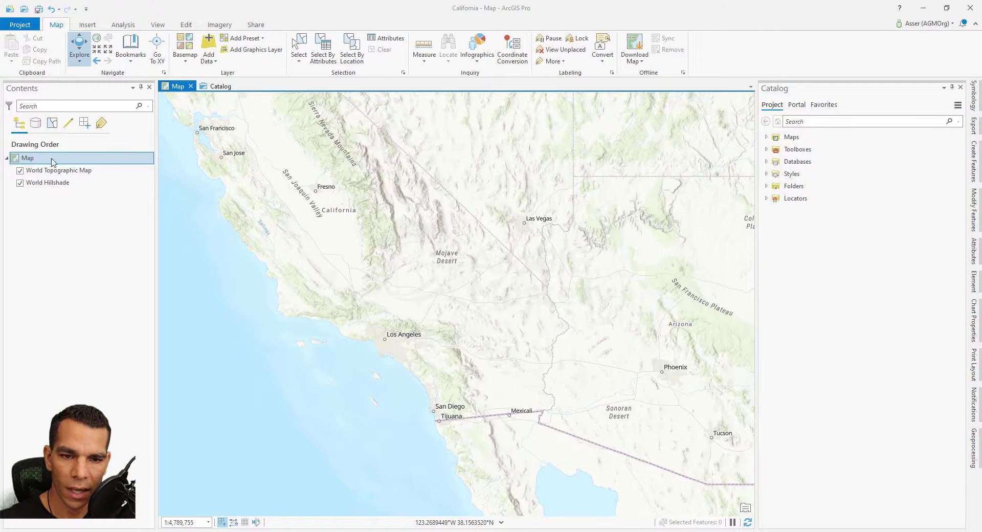
- Add the four feature classes from California.gdb > CaliforniaDS, including Cities, Freeways and Counties, to the map
{"action": "right_click", "coordinate": [30, 159]}
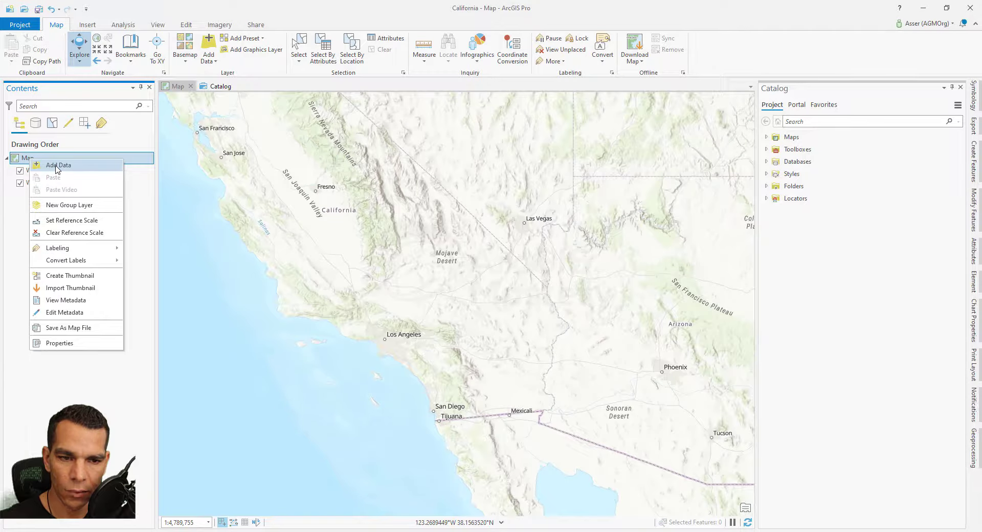
{"action": "left_click", "coordinate": [56, 165]}
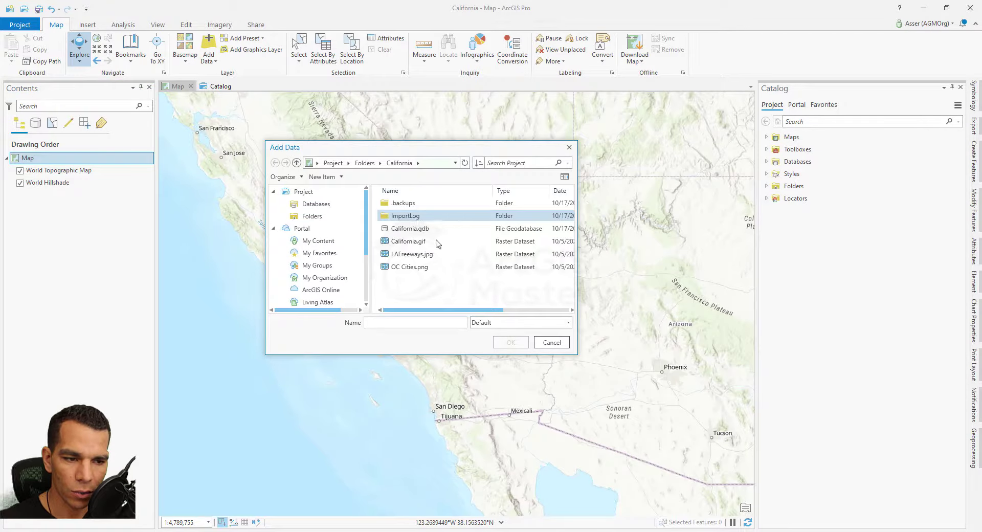
{"action": "double_click", "coordinate": [409, 230]}
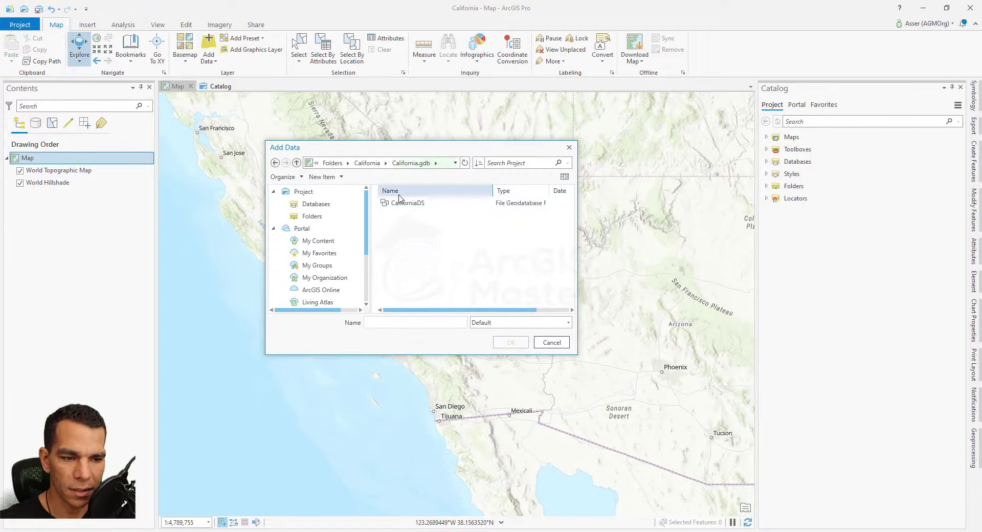
{"action": "double_click", "coordinate": [401, 204]}
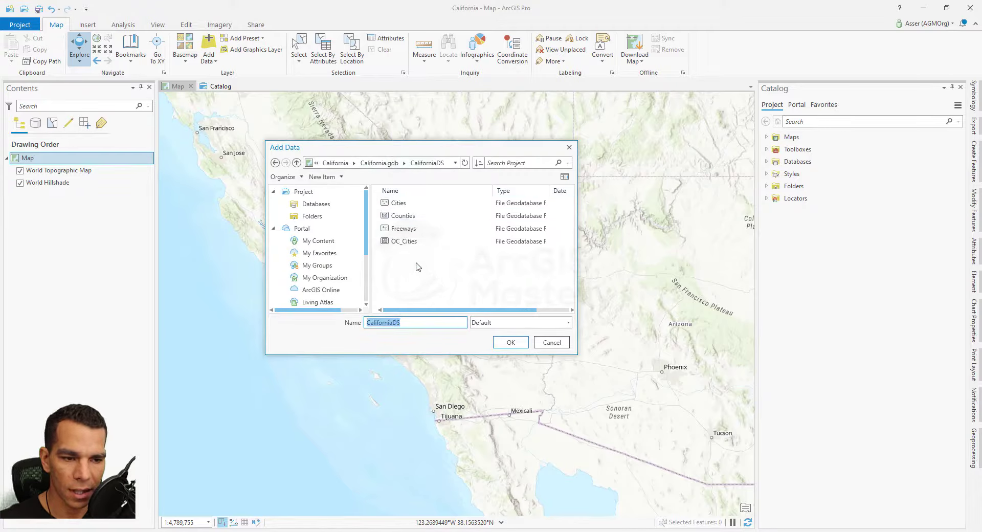
{"action": "left_click", "coordinate": [407, 244]}
{"action": "key", "text": "shift+Up"}
{"action": "key", "text": "shift+Up"}
{"action": "key", "text": "shift+Up"}
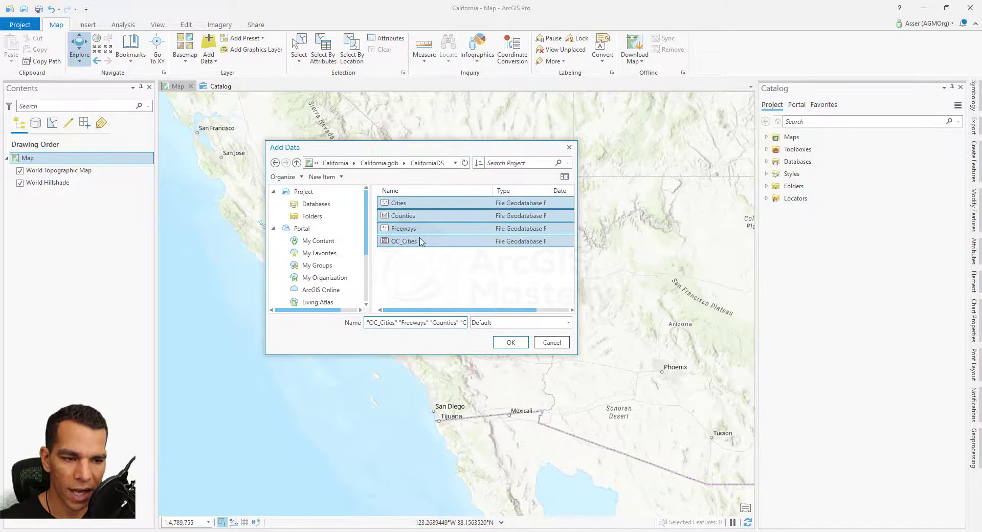
{"action": "left_click", "coordinate": [508, 345]}
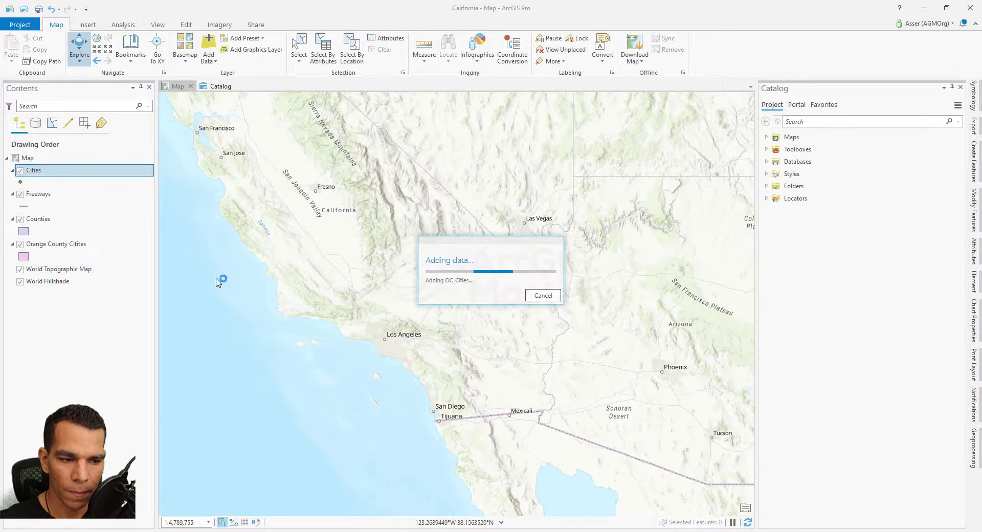
- Add California.gif, LAFreeways.jpg and OC Cities.png from the California folder to the map
{"action": "right_click", "coordinate": [28, 159]}
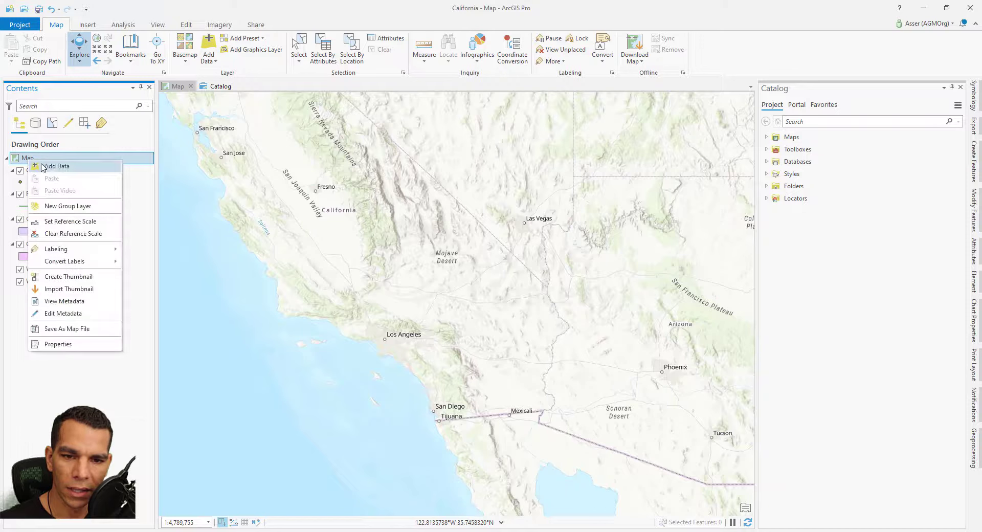
{"action": "left_click", "coordinate": [60, 171]}
{"action": "left_click", "coordinate": [311, 216]}
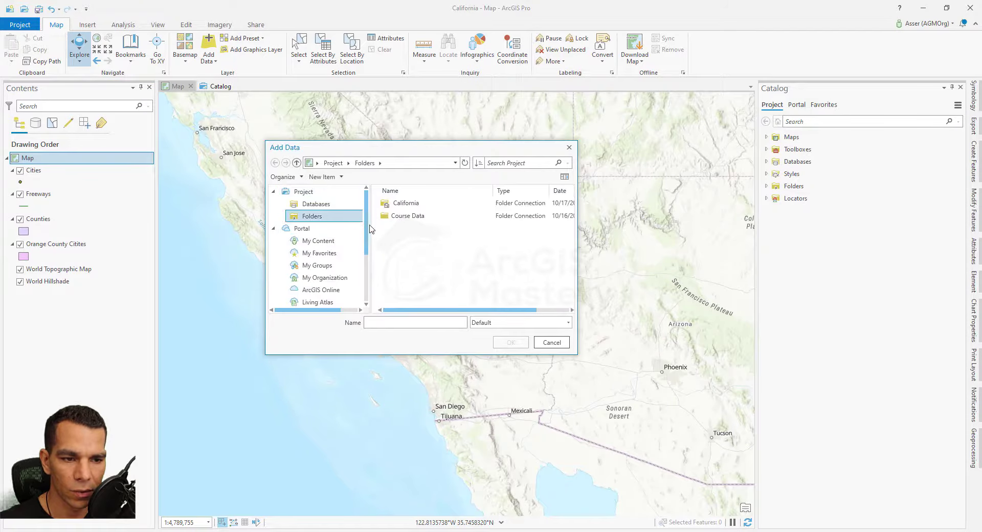
{"action": "double_click", "coordinate": [401, 203]}
{"action": "left_click_drag", "start_coordinate": [410, 286], "coordinate": [439, 238]}
{"action": "left_click", "coordinate": [510, 342]}
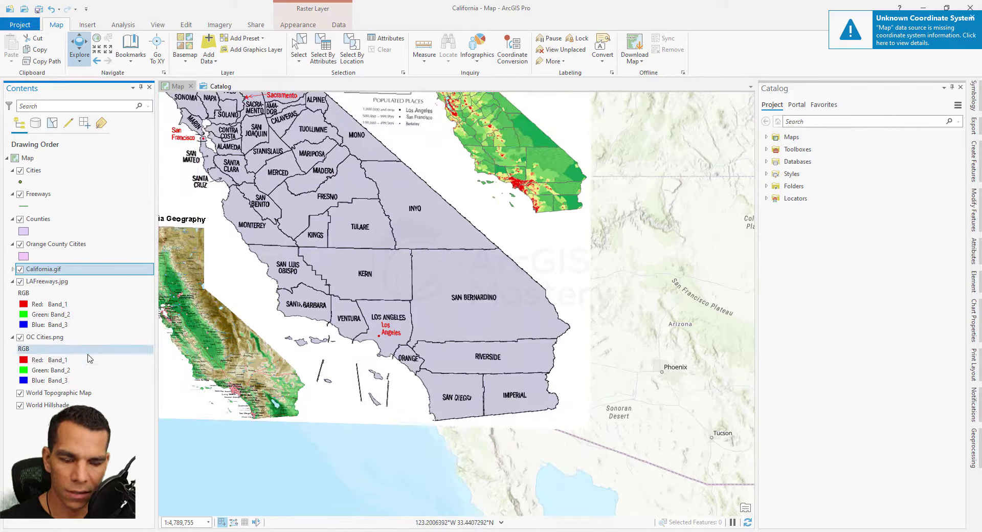
- Zoom to the OC Cities.png layer, then return to the previous California extent
{"action": "right_click", "coordinate": [48, 340]}
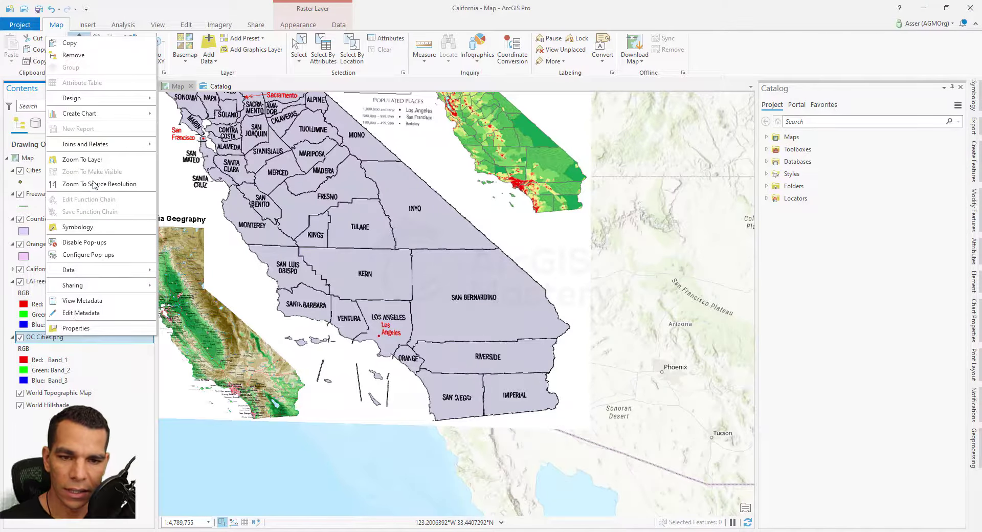
{"action": "left_click", "coordinate": [94, 163]}
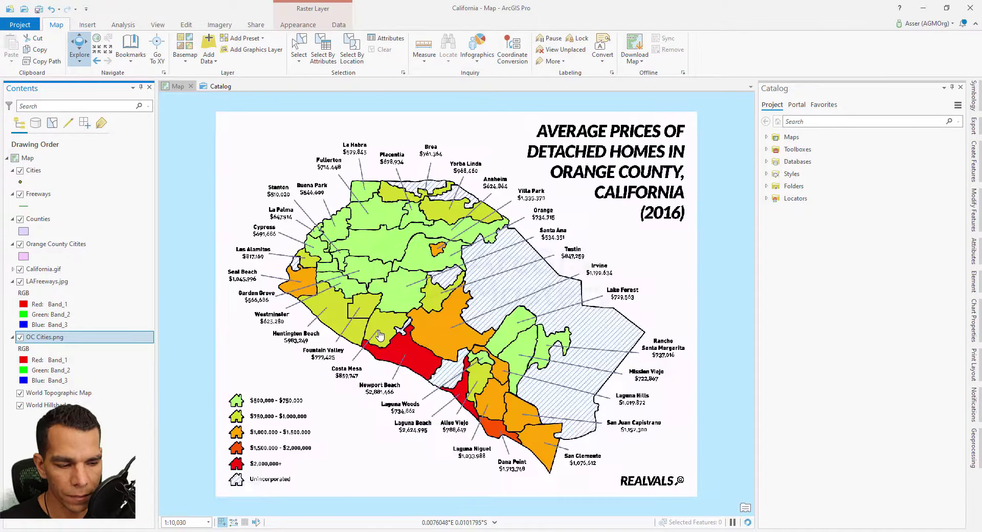
{"action": "scroll", "coordinate": [387, 312], "scroll_direction": "down", "scroll_amount": 8}
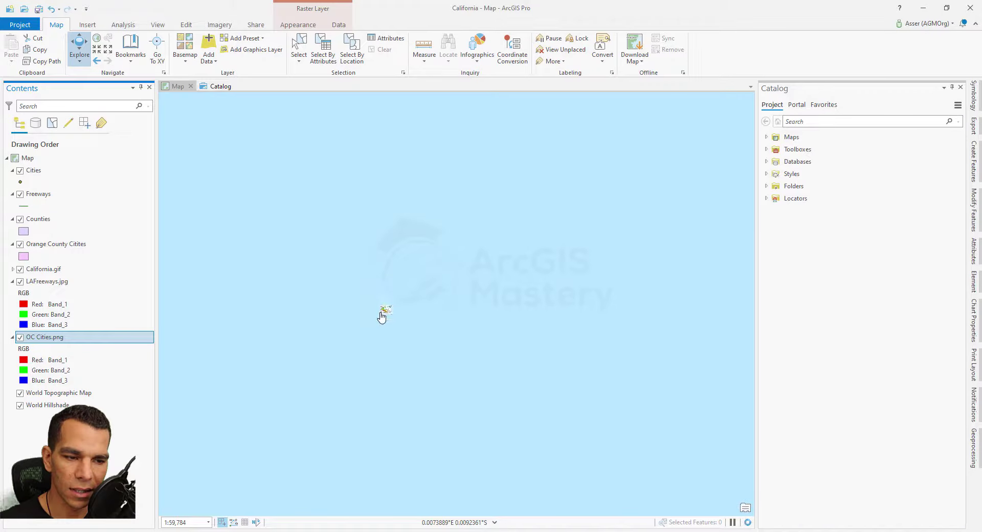
{"action": "scroll", "coordinate": [381, 319], "scroll_direction": "down", "scroll_amount": 5}
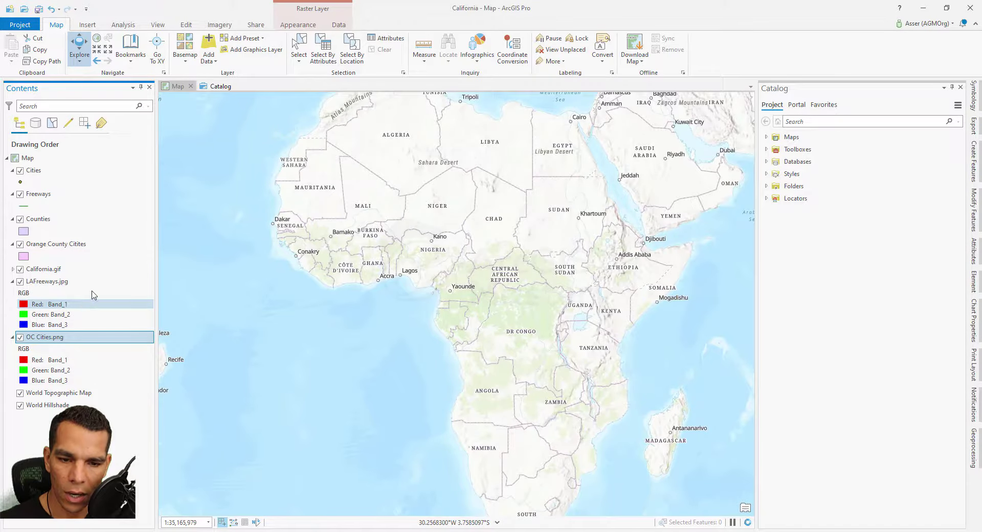
{"action": "left_click", "coordinate": [97, 60]}
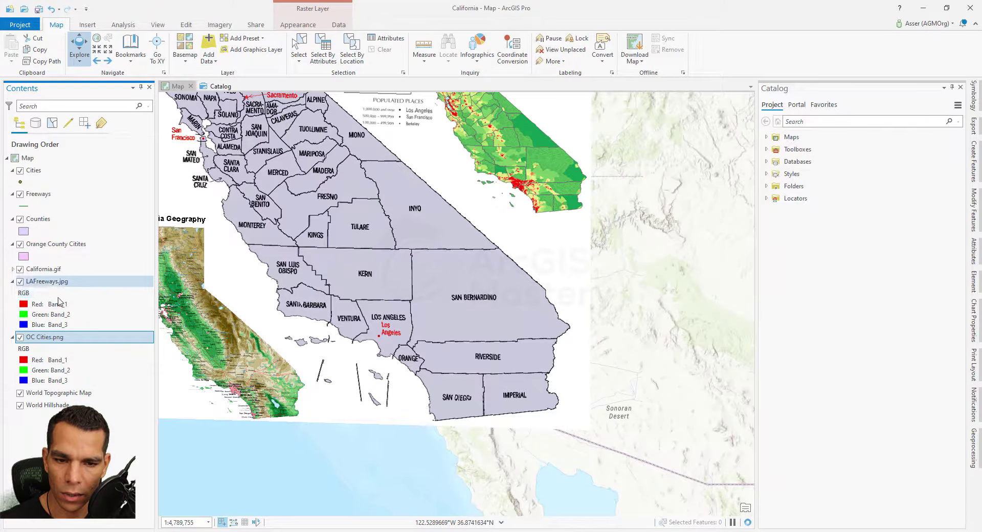
- Move California.gif below the other rasters in drawing order and zoom in on southern California
{"action": "left_click", "coordinate": [51, 273]}
{"action": "left_click_drag", "start_coordinate": [52, 278], "coordinate": [54, 387]}
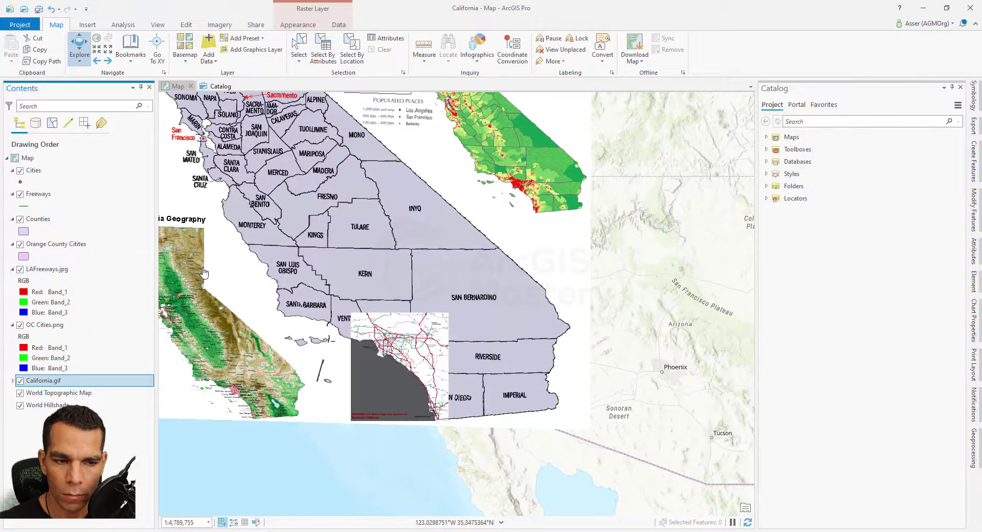
{"action": "scroll", "coordinate": [329, 320], "scroll_direction": "down", "scroll_amount": 1}
{"action": "scroll", "coordinate": [329, 320], "scroll_direction": "up", "scroll_amount": 2}
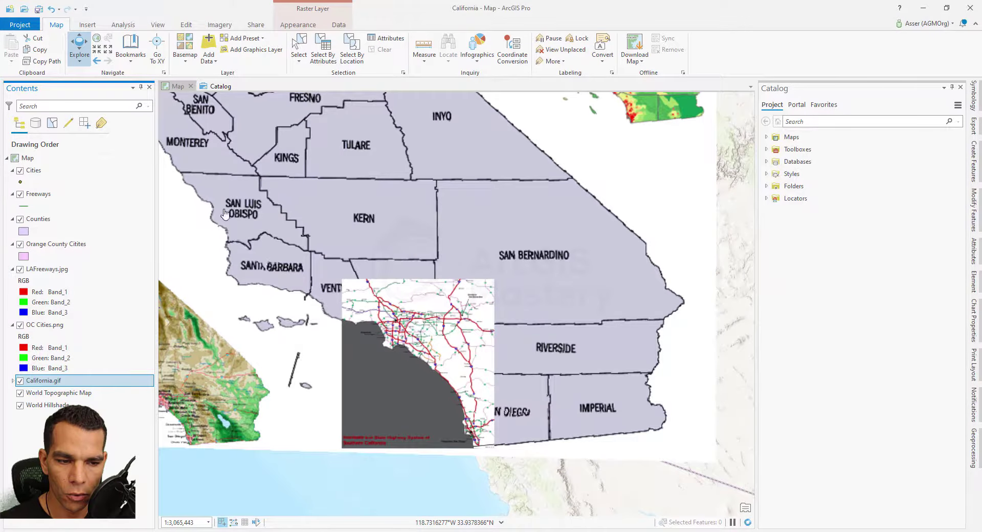
{"action": "left_click", "coordinate": [131, 64]}
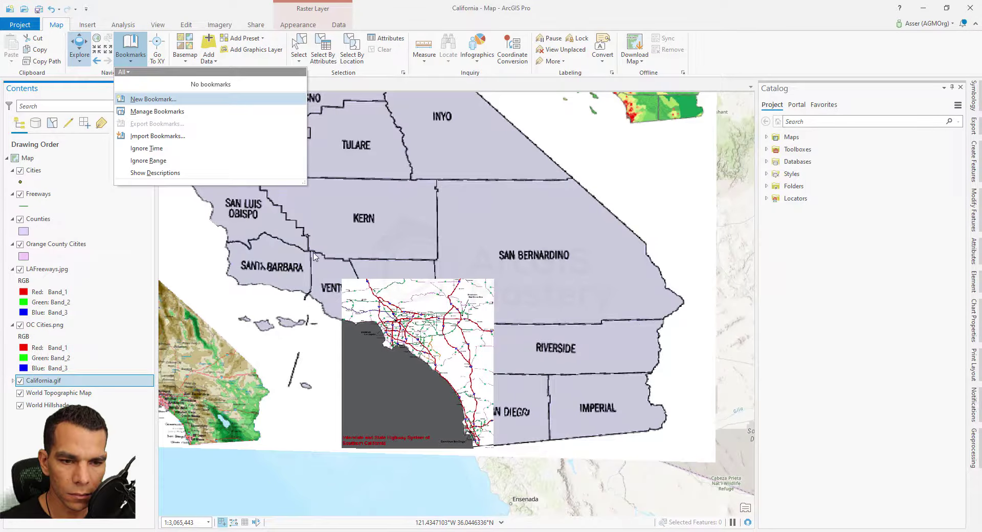
- Save the current view as a bookmark named SouthernCalifornia
{"action": "left_click", "coordinate": [178, 100]}
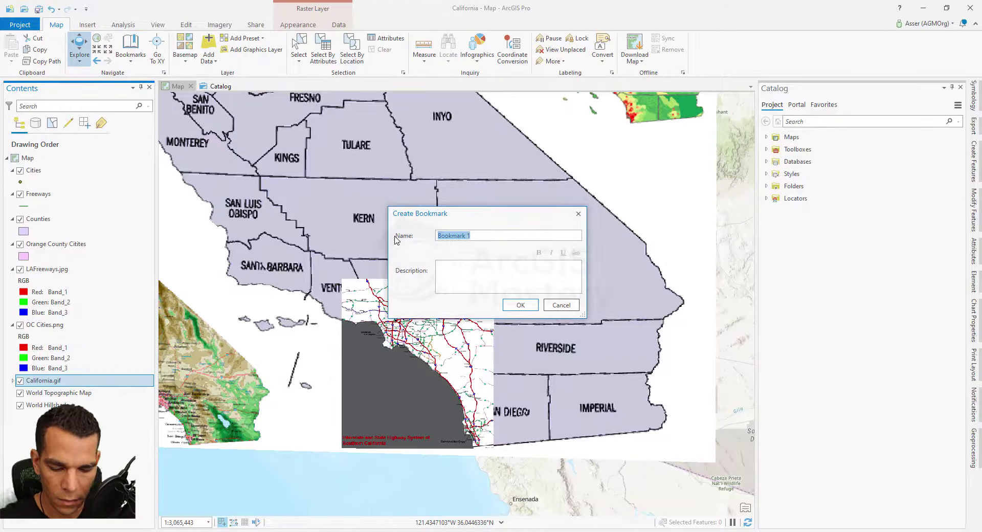
{"action": "type", "text": "SouthernCalifornia"}
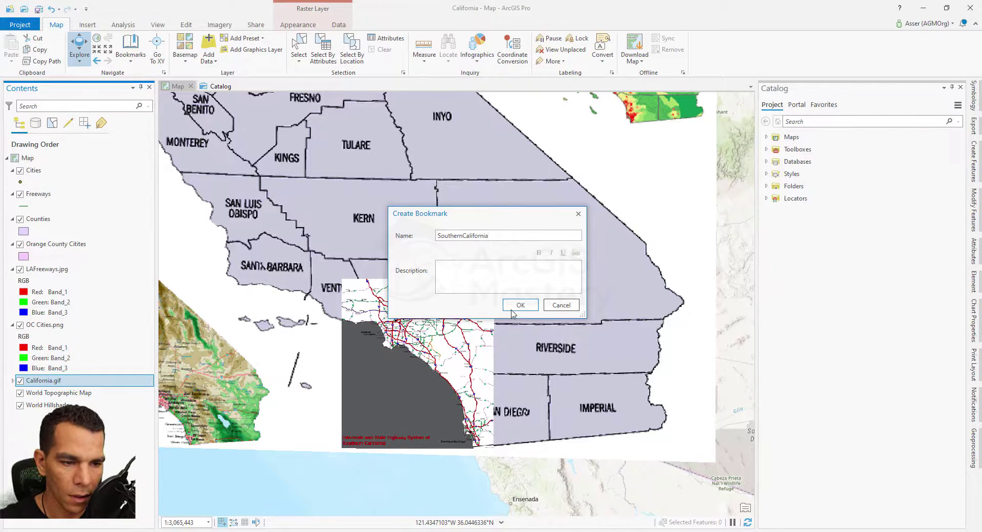
{"action": "key", "text": "Return"}
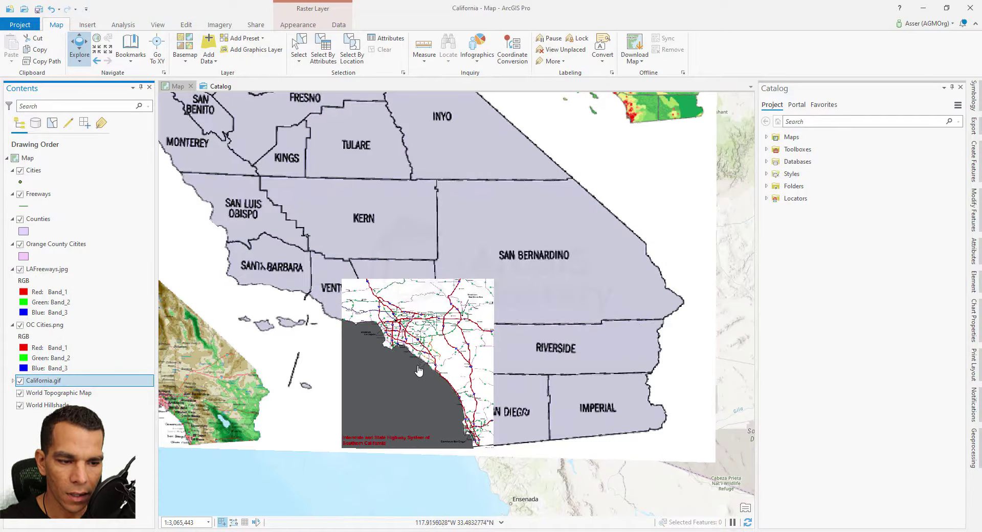
- Hide LAFreeways.jpg, zoom to Orange County and select OC Cities.png for the imagery tools
{"action": "left_click", "coordinate": [20, 269]}
{"action": "scroll", "coordinate": [358, 333], "scroll_direction": "down", "scroll_amount": 2}
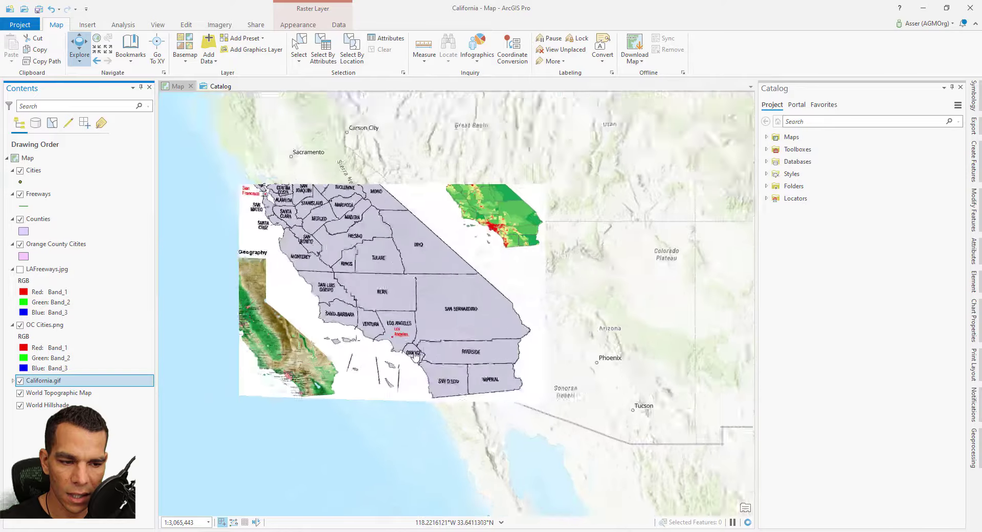
{"action": "scroll", "coordinate": [338, 378], "scroll_direction": "up", "scroll_amount": 3}
{"action": "scroll", "coordinate": [337, 378], "scroll_direction": "up", "scroll_amount": 3}
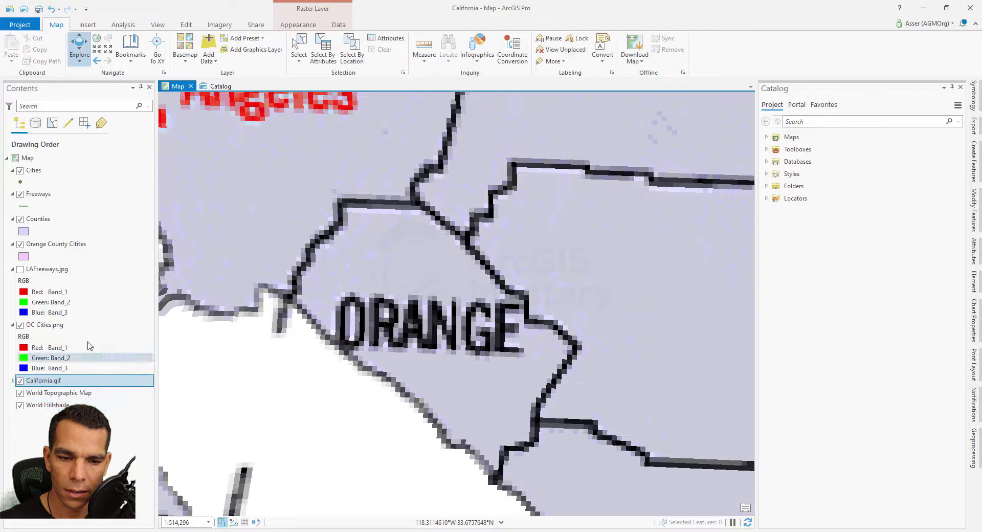
{"action": "left_click", "coordinate": [49, 327]}
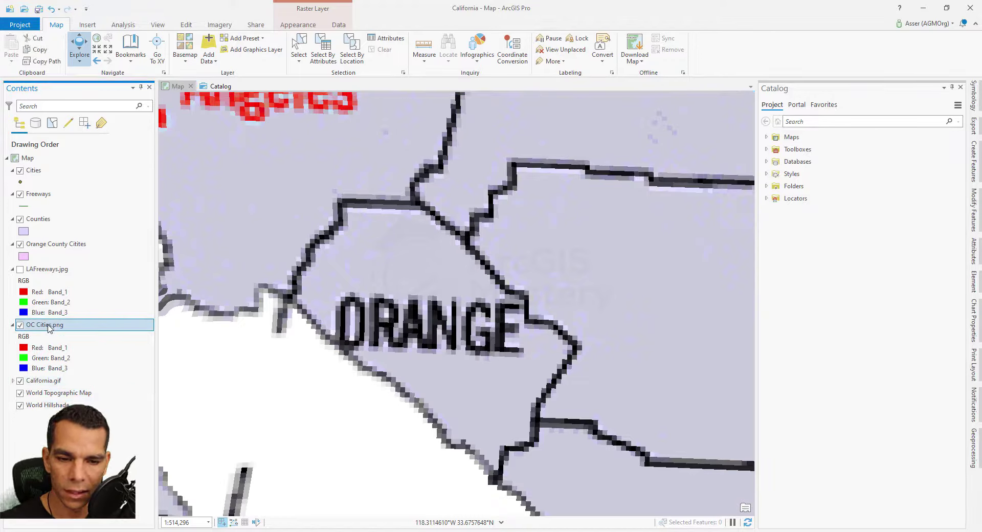
{"action": "left_click", "coordinate": [230, 25]}
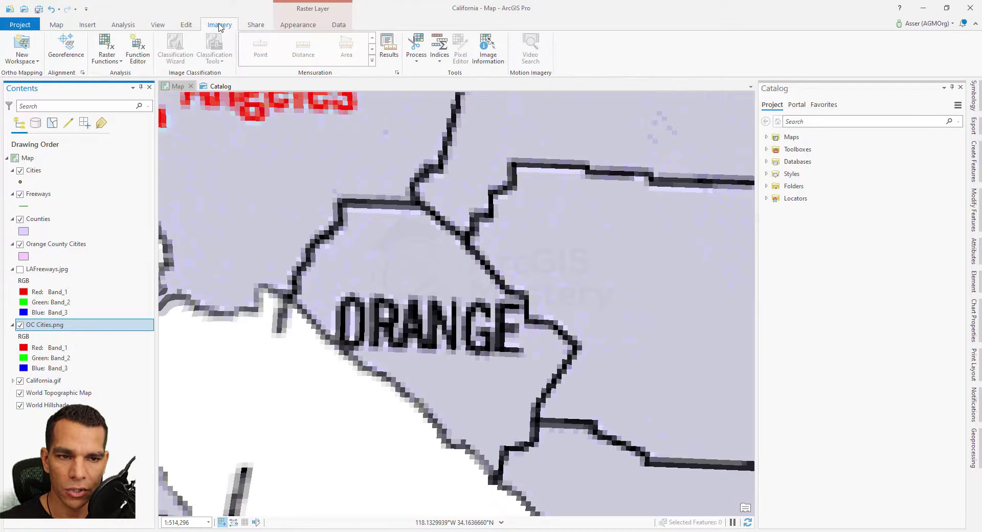
- Start georeferencing OC Cities.png, check the map's coordinate system, and fit the image to the display
{"action": "left_click", "coordinate": [71, 54]}
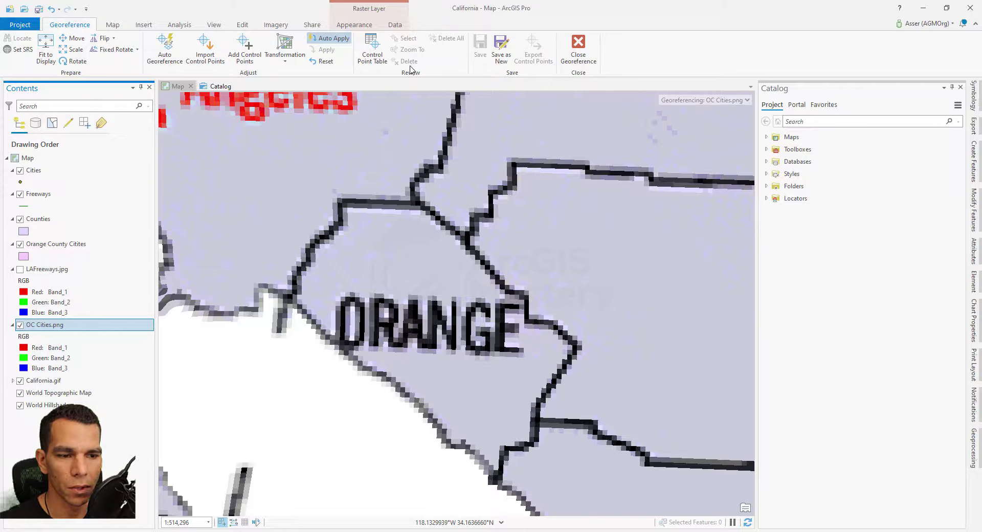
{"action": "left_click", "coordinate": [22, 51]}
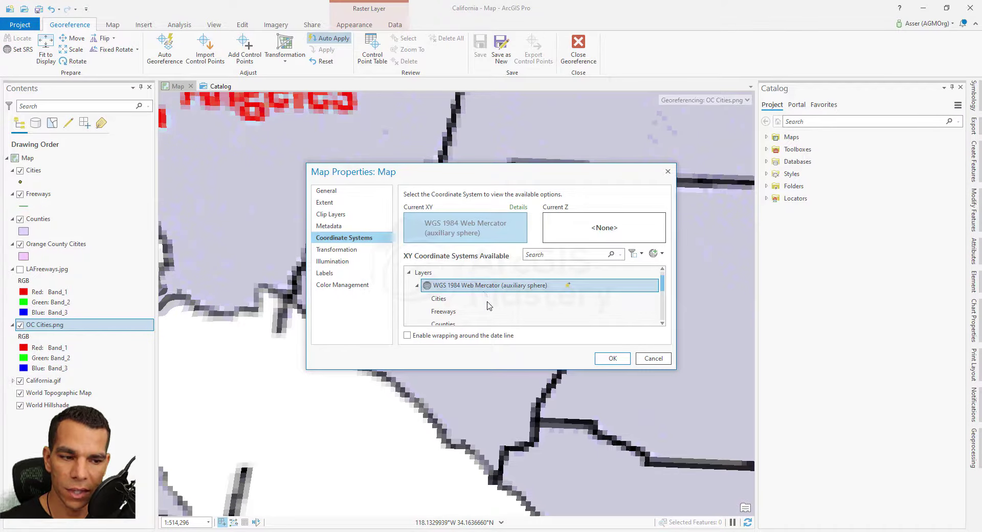
{"action": "scroll", "coordinate": [489, 307], "scroll_direction": "down", "scroll_amount": 1}
{"action": "scroll", "coordinate": [489, 307], "scroll_direction": "up", "scroll_amount": 1}
{"action": "scroll", "coordinate": [489, 304], "scroll_direction": "down", "scroll_amount": 1}
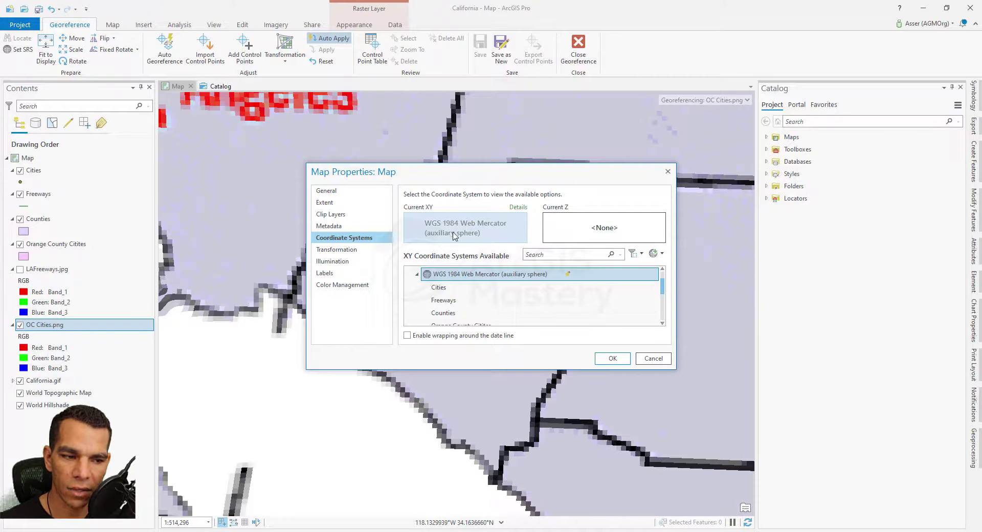
{"action": "left_click", "coordinate": [653, 359]}
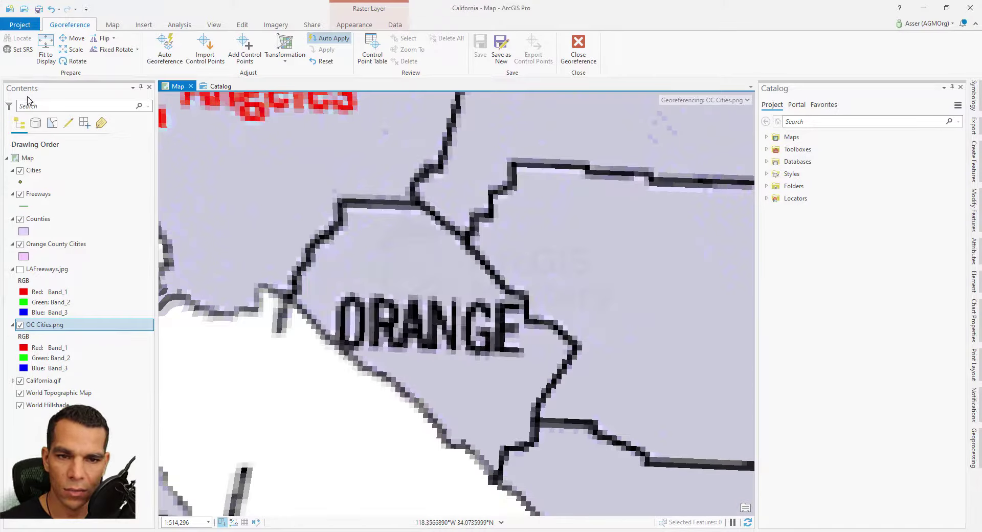
{"action": "left_click", "coordinate": [46, 51]}
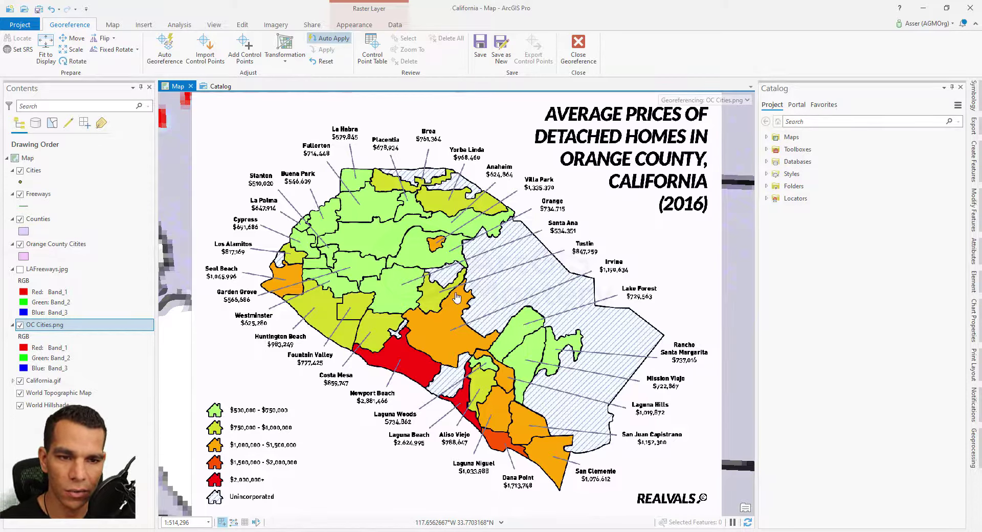
- Move, shrink and slightly rotate OC Cities.png over Orange County, testing a horizontal flip and undoing it
{"action": "left_click", "coordinate": [76, 39]}
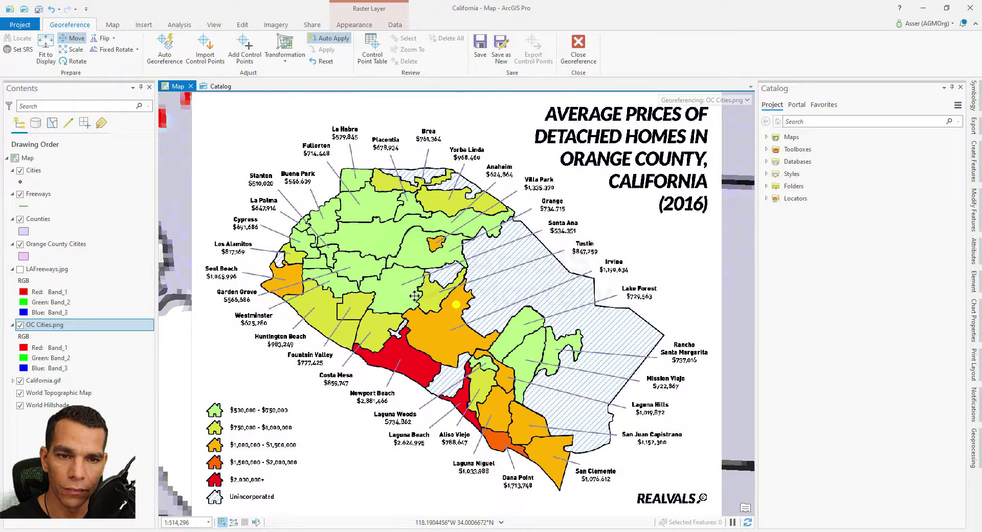
{"action": "left_click_drag", "start_coordinate": [452, 329], "coordinate": [434, 319]}
{"action": "left_click", "coordinate": [71, 50]}
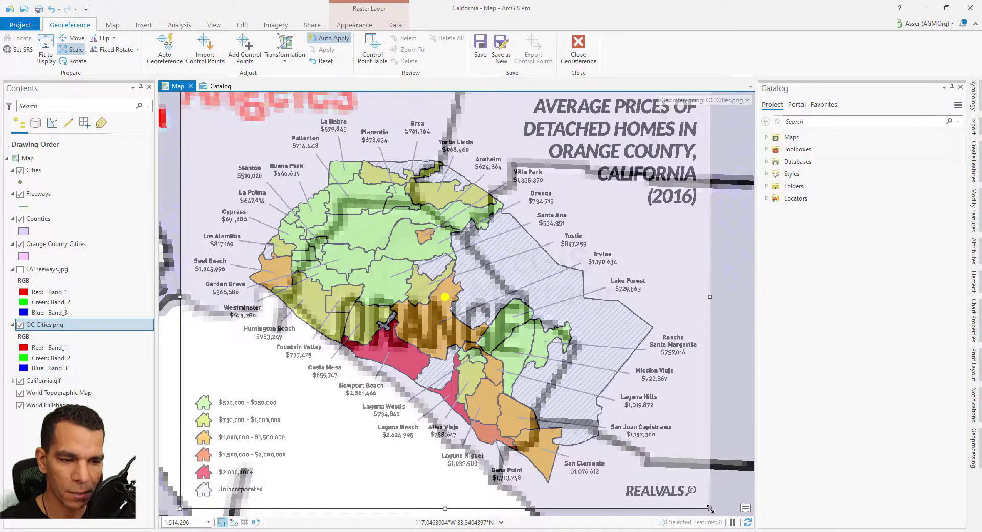
{"action": "left_click_drag", "start_coordinate": [709, 508], "coordinate": [633, 463]}
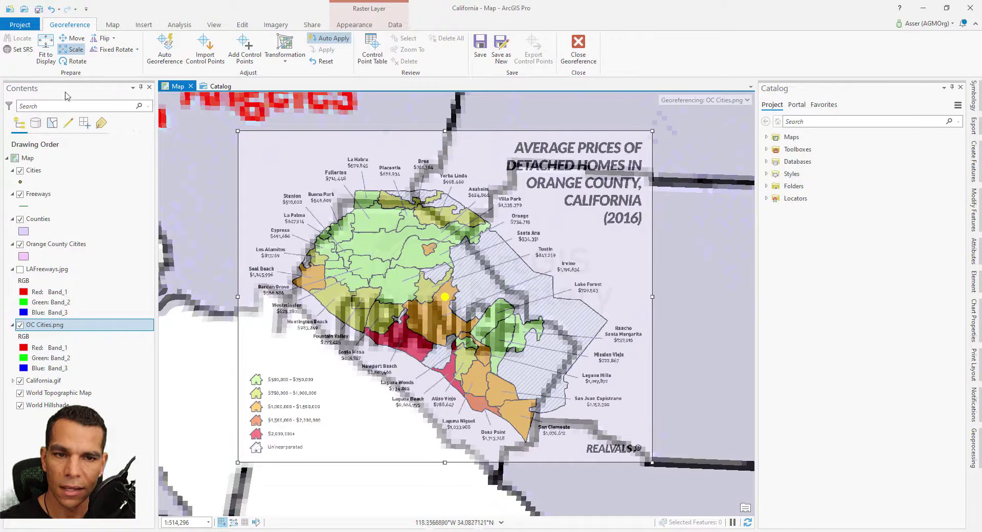
{"action": "left_click", "coordinate": [72, 61]}
{"action": "left_click_drag", "start_coordinate": [386, 289], "coordinate": [397, 287]}
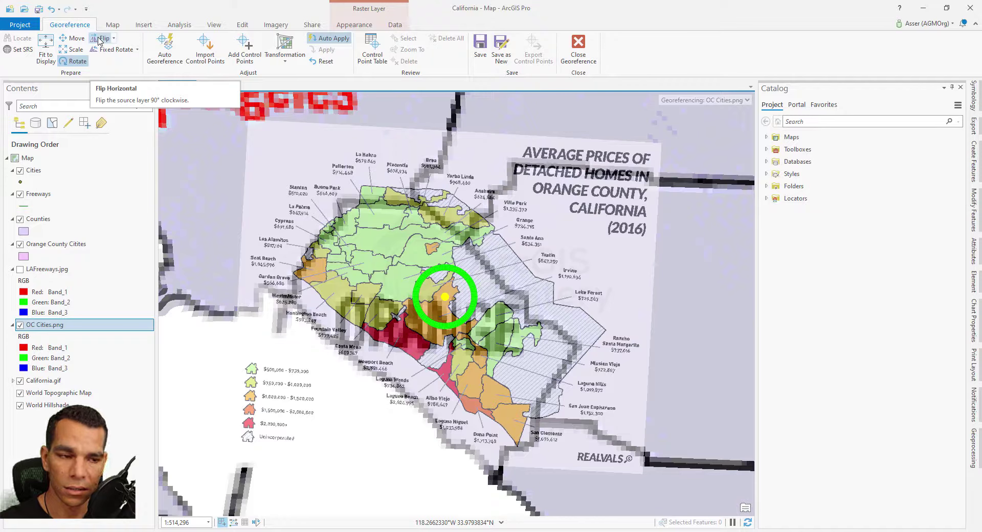
{"action": "left_click", "coordinate": [100, 40]}
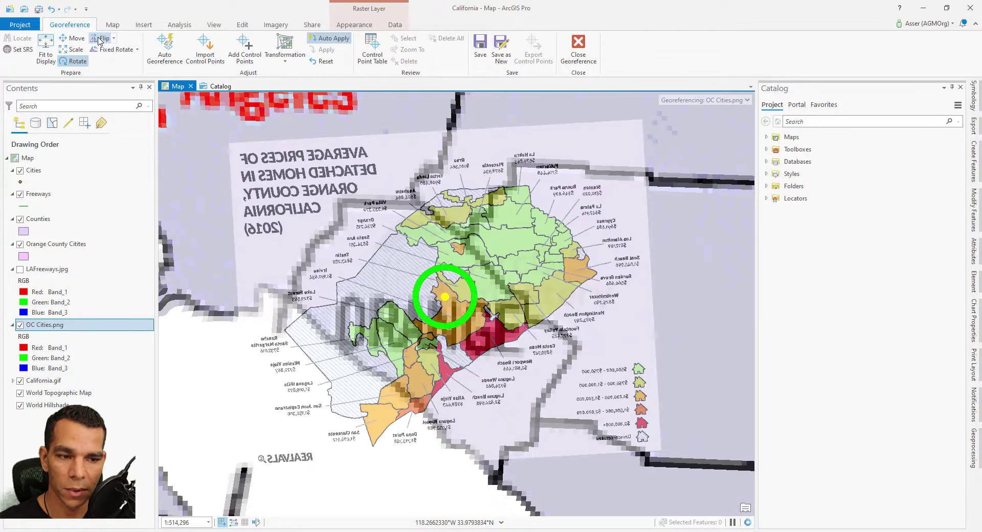
{"action": "left_click", "coordinate": [99, 41]}
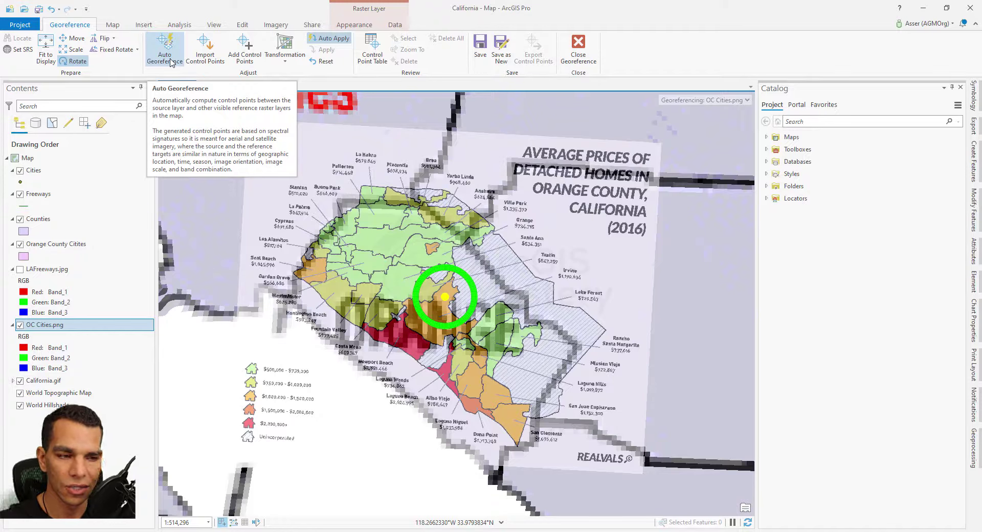
- Run Auto Georeference, delete all generated control points, and fit the whole image to the display
{"action": "left_click", "coordinate": [171, 63]}
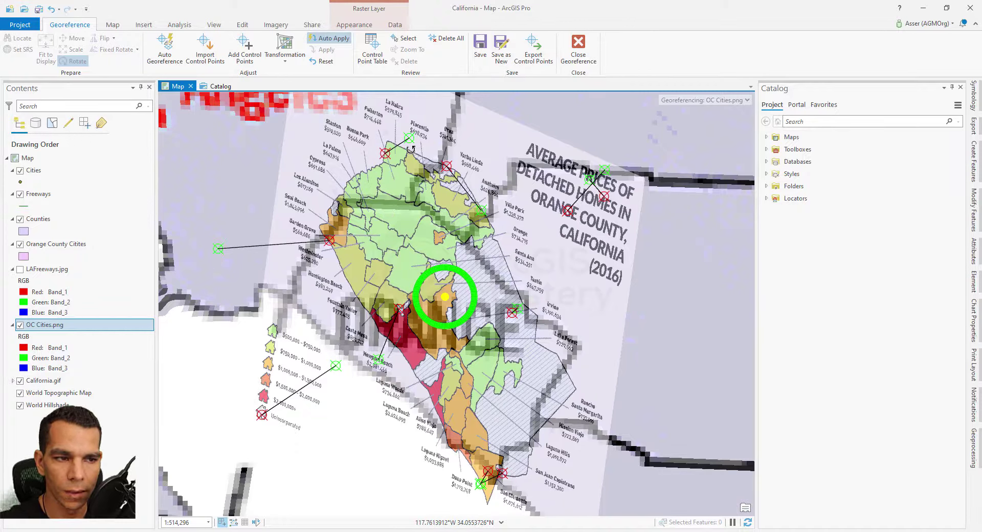
{"action": "left_click", "coordinate": [446, 40]}
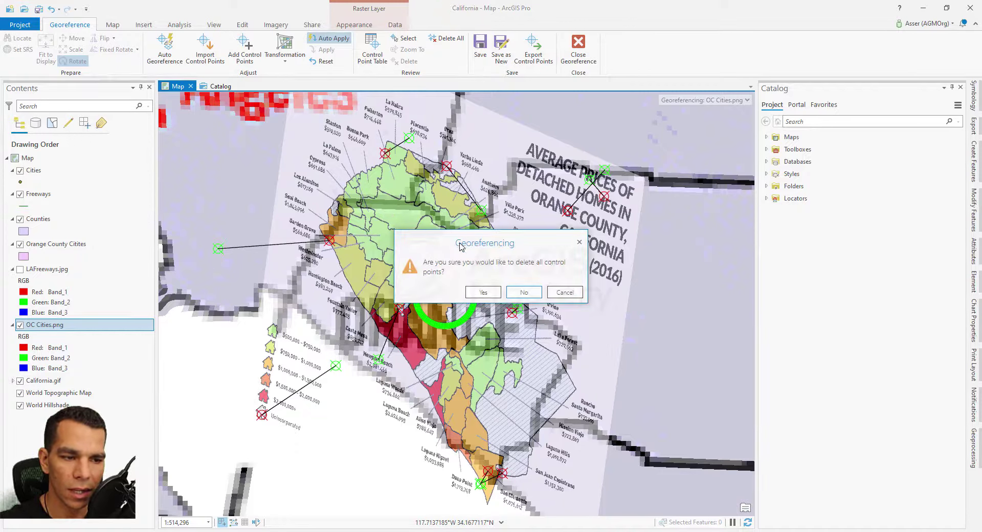
{"action": "left_click", "coordinate": [482, 292]}
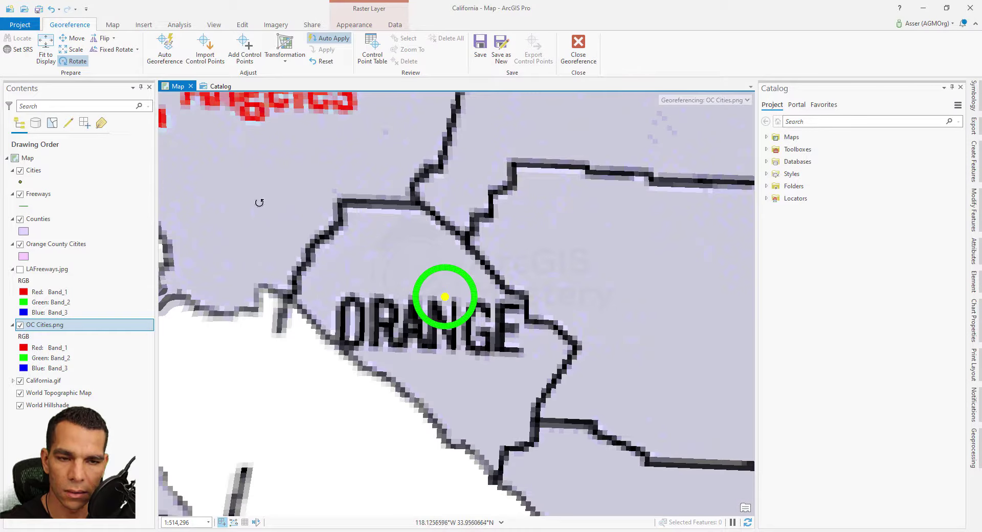
{"action": "left_click", "coordinate": [45, 44]}
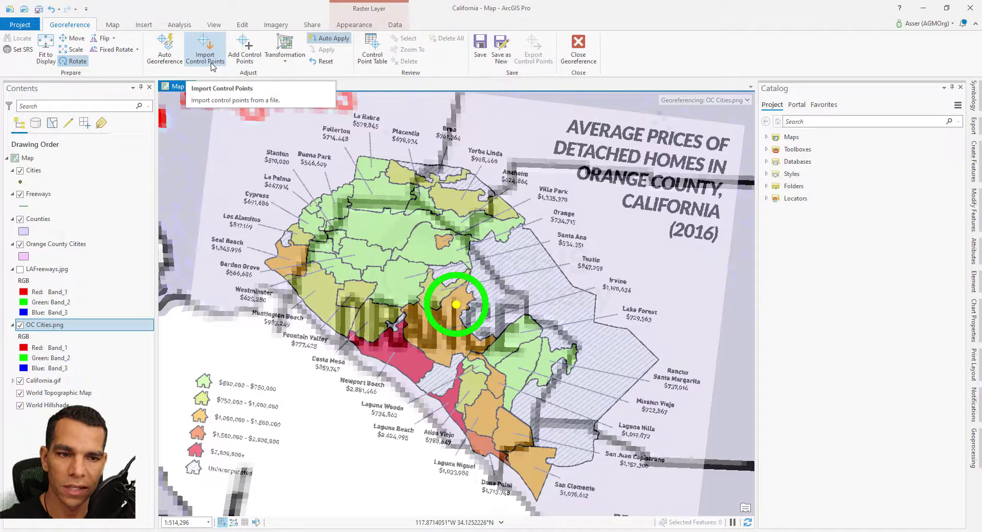
- Cancel importing control points from a file and begin placing control points manually
{"action": "left_click", "coordinate": [213, 67]}
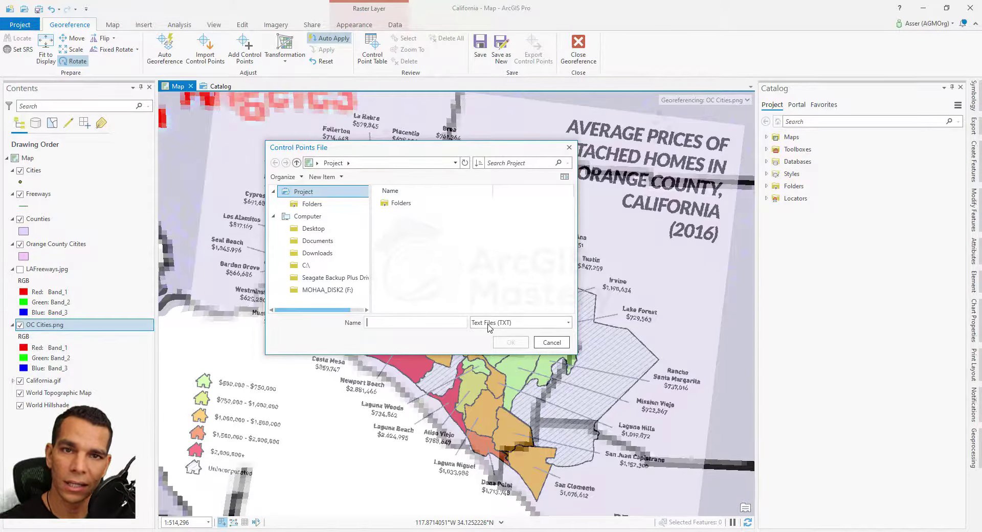
{"action": "left_click", "coordinate": [539, 345]}
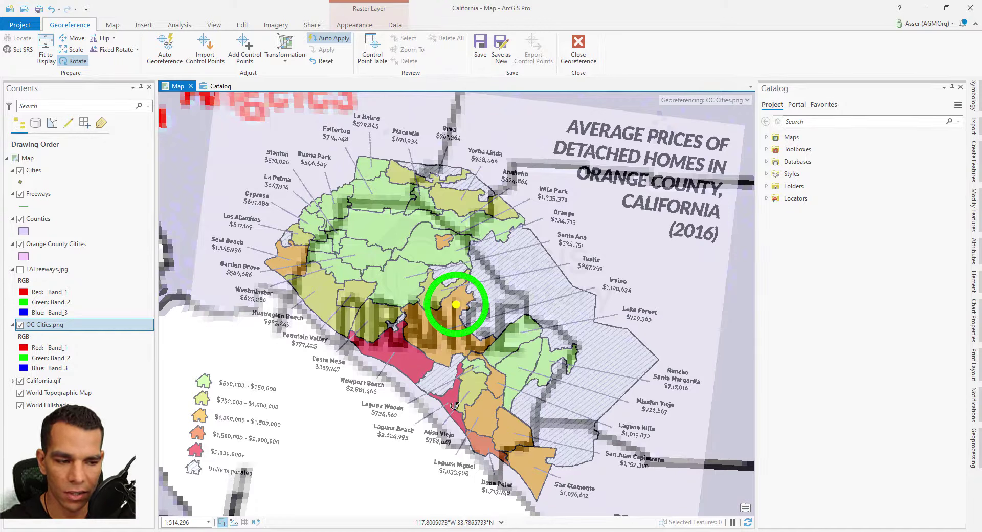
{"action": "left_click", "coordinate": [248, 62]}
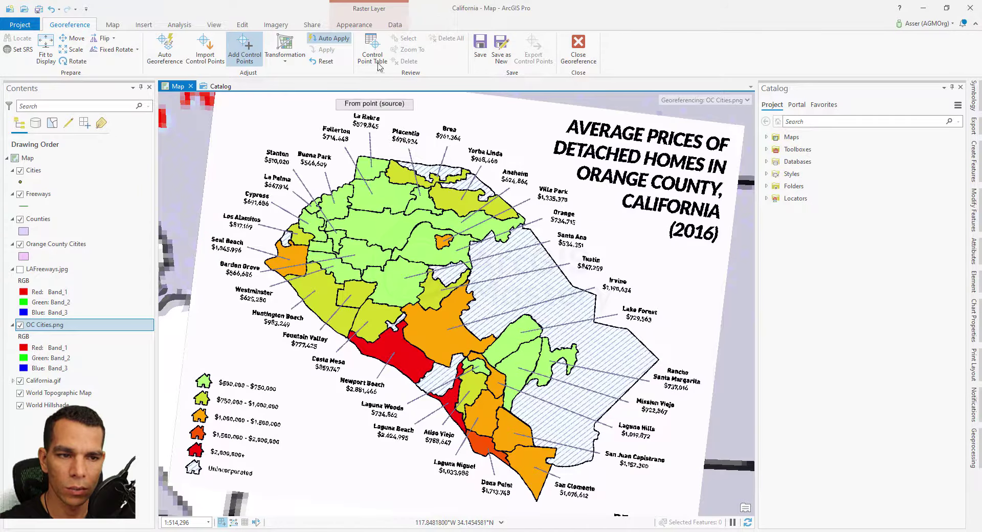
- Set the OC Cities.png layer transparency to 50%
{"action": "left_click", "coordinate": [355, 26]}
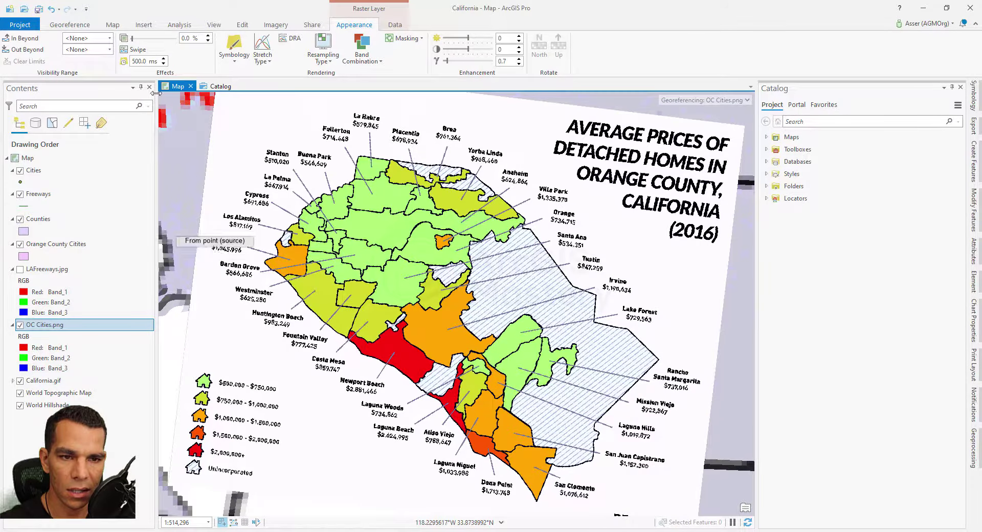
{"action": "left_click", "coordinate": [185, 39]}
{"action": "type", "text": "50"}
{"action": "key", "text": "Return"}
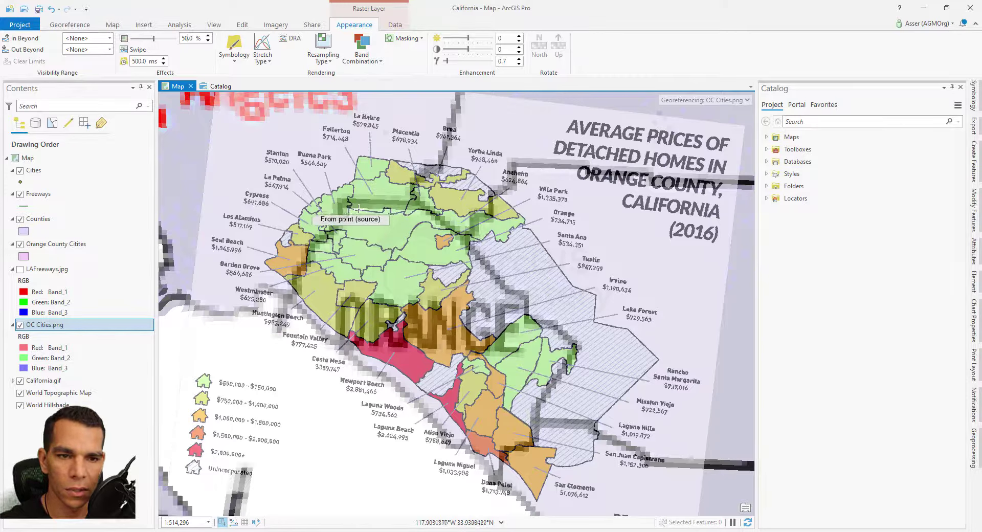
- Link the northern county corner to the basemap, turn off Auto Apply, then add a second link near Irvine
{"action": "left_click", "coordinate": [63, 26]}
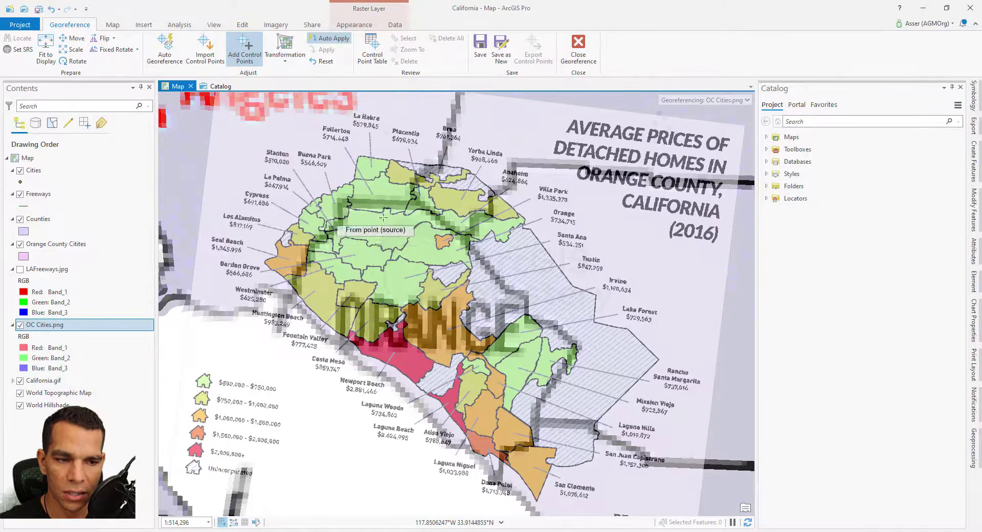
{"action": "left_click", "coordinate": [360, 156]}
{"action": "left_click", "coordinate": [339, 200]}
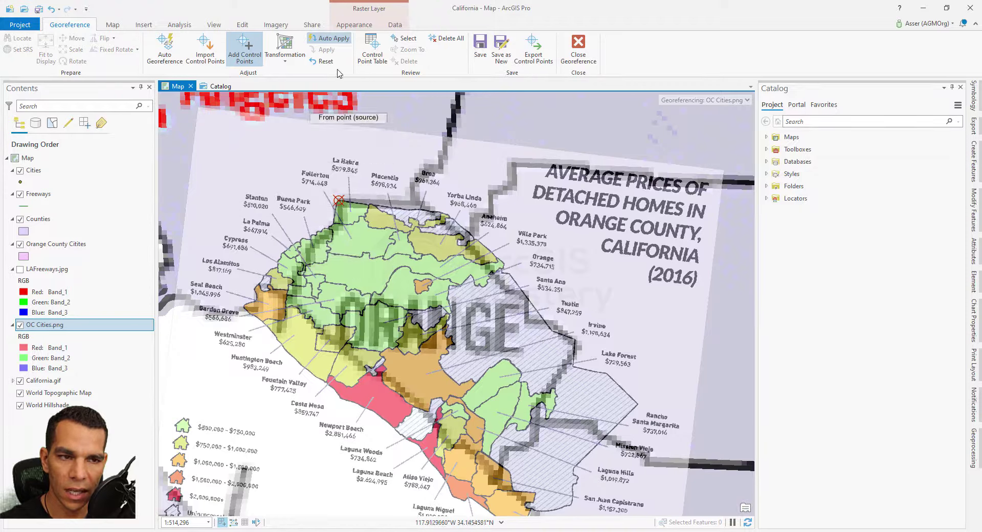
{"action": "left_click", "coordinate": [332, 38]}
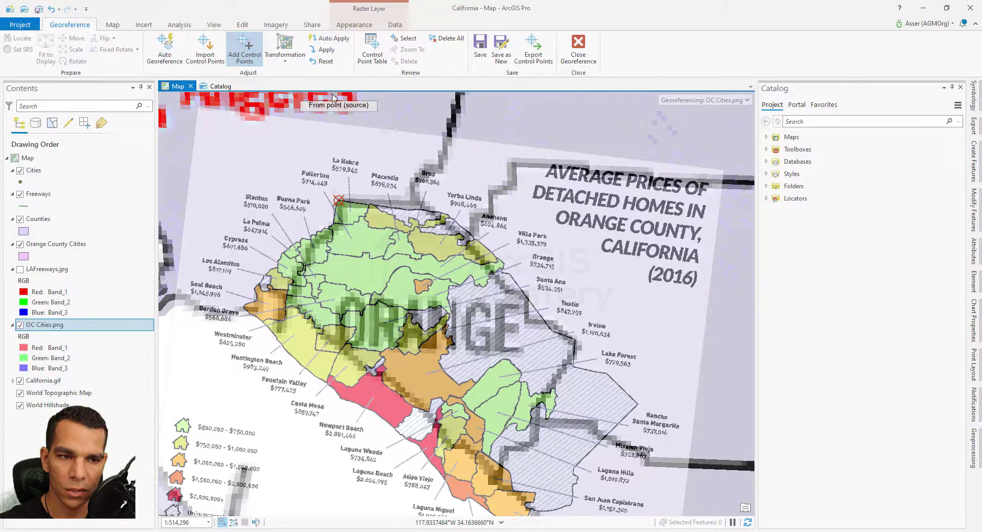
{"action": "left_click", "coordinate": [638, 402]}
{"action": "left_click", "coordinate": [577, 346]}
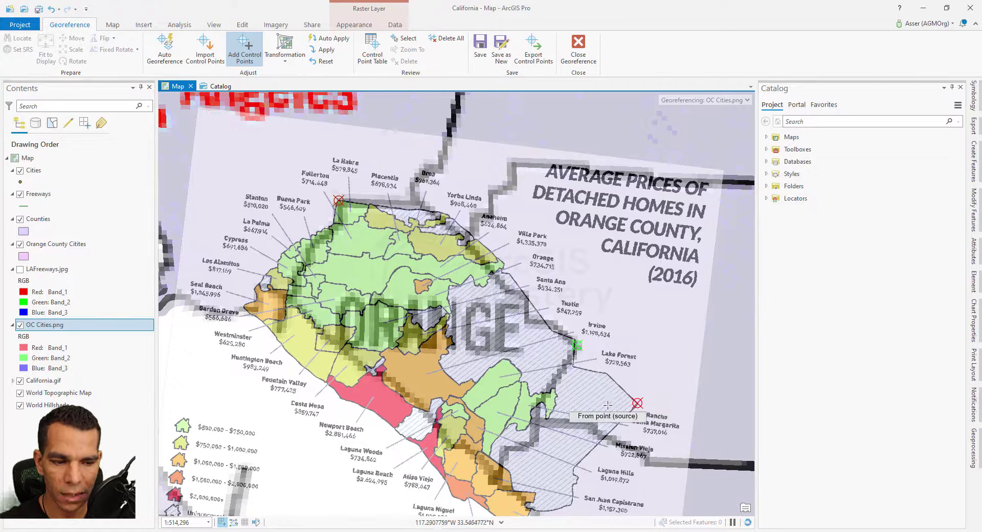
- Apply the pending control points, re-enable Auto Apply, and pin the Dana Point coast
{"action": "left_click", "coordinate": [330, 52]}
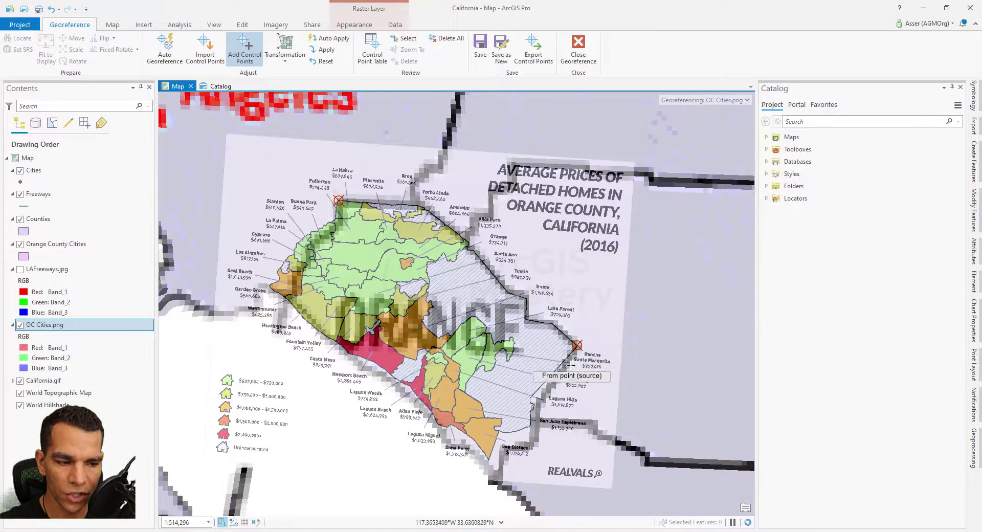
{"action": "left_click", "coordinate": [330, 38]}
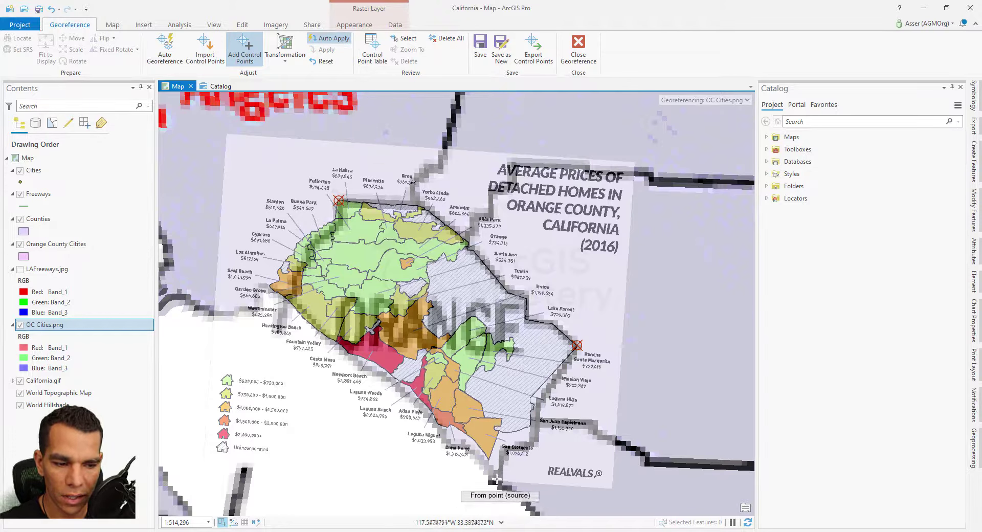
{"action": "left_click", "coordinate": [487, 458]}
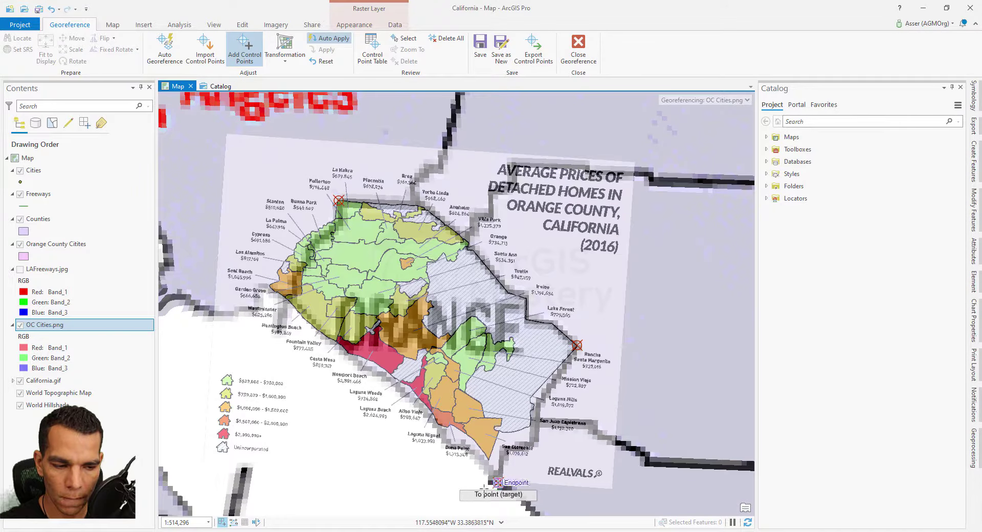
{"action": "left_click", "coordinate": [484, 489]}
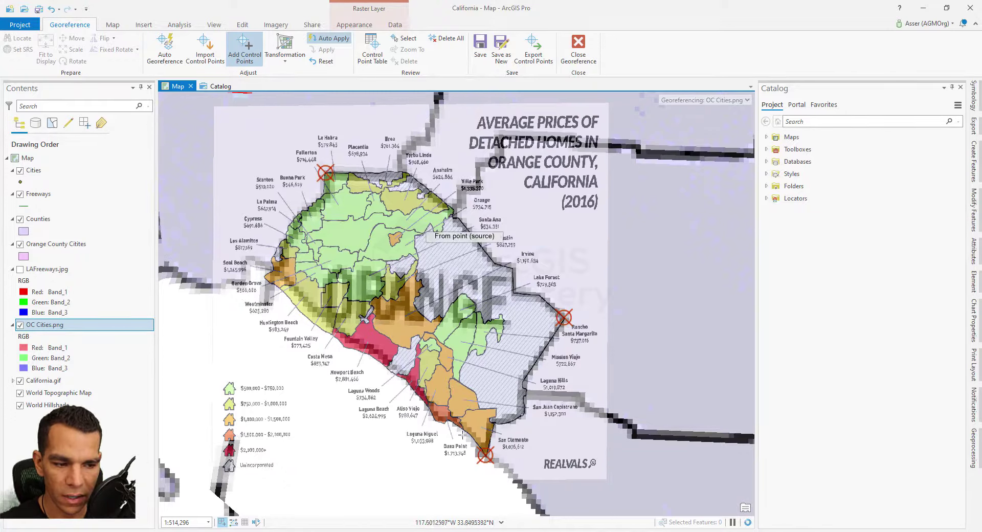
- Add control points near Garden Grove and on the western county edge
{"action": "left_click", "coordinate": [265, 277]}
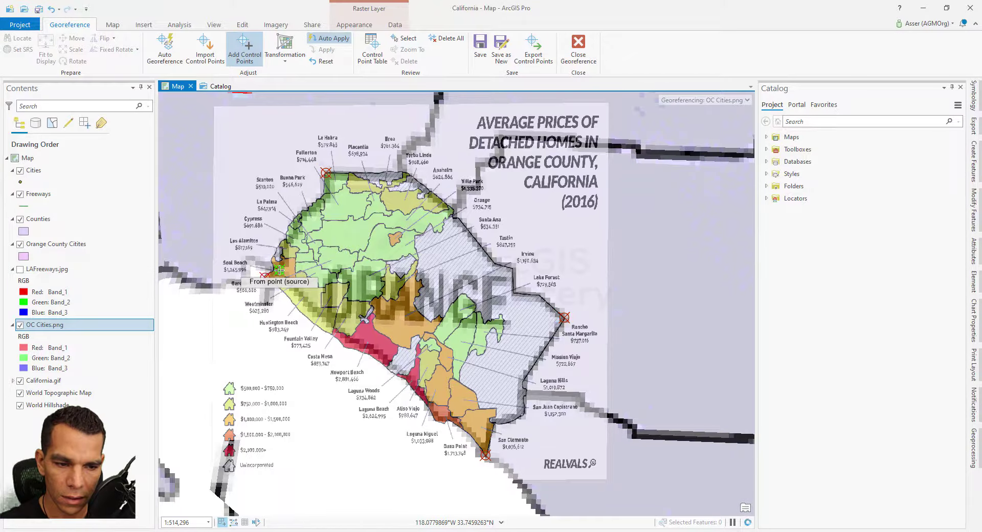
{"action": "left_click", "coordinate": [279, 269]}
{"action": "left_click", "coordinate": [279, 270]}
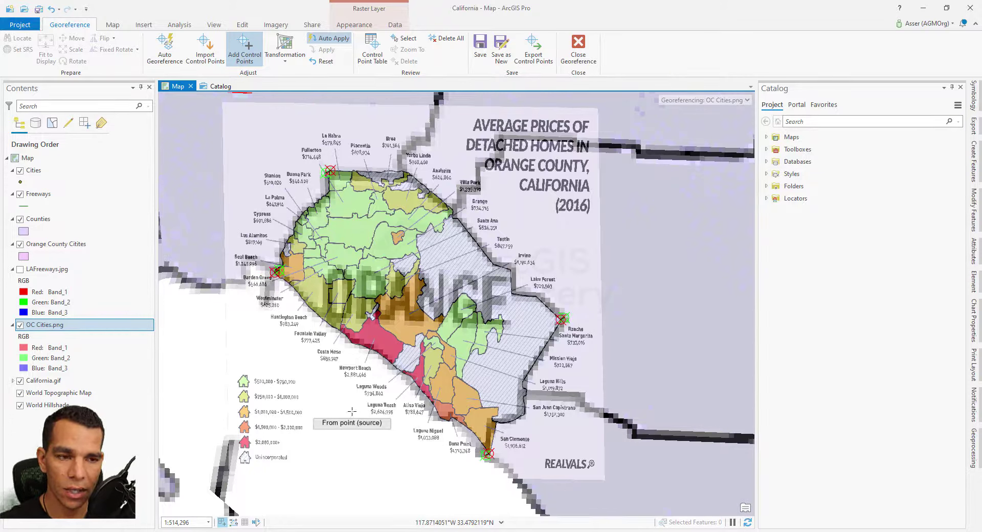
- Switch the OC Cities georeferencing transformation to Adjust
{"action": "left_click", "coordinate": [296, 63]}
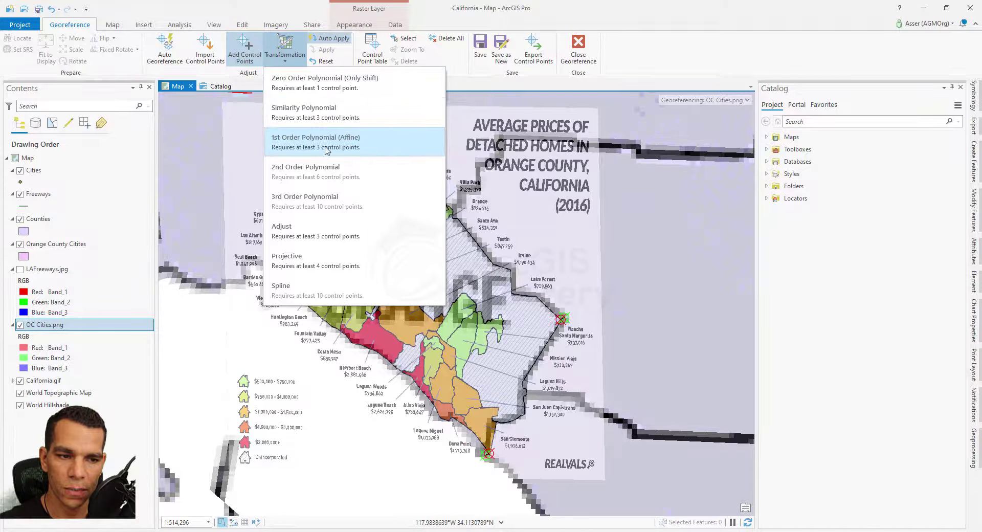
{"action": "left_click", "coordinate": [306, 237]}
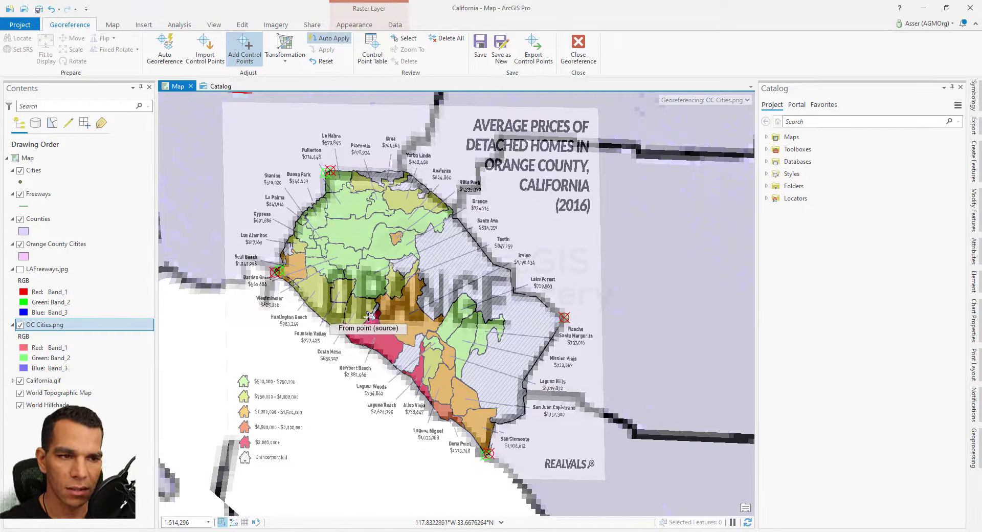
{"action": "left_click", "coordinate": [373, 56]}
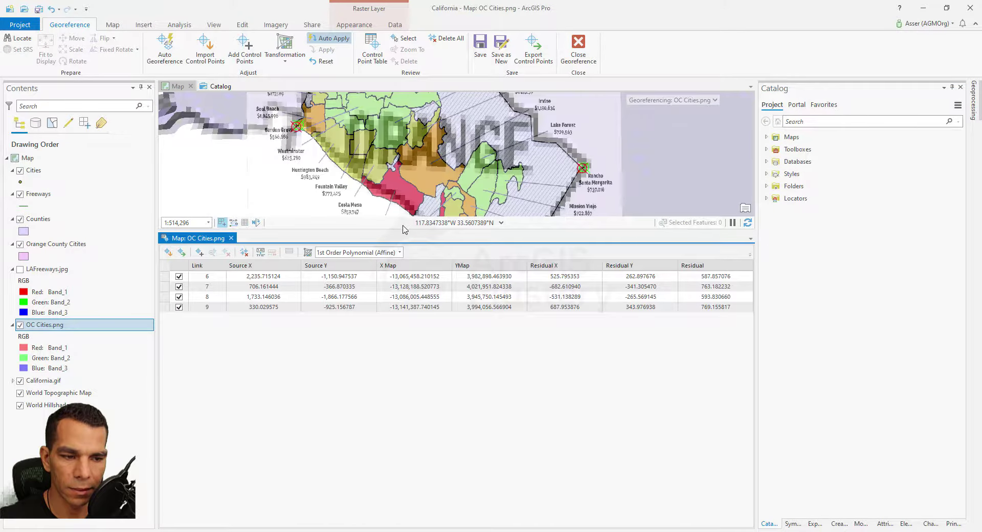
{"action": "left_click_drag", "start_coordinate": [402, 232], "coordinate": [402, 327]}
{"action": "left_click", "coordinate": [284, 391]}
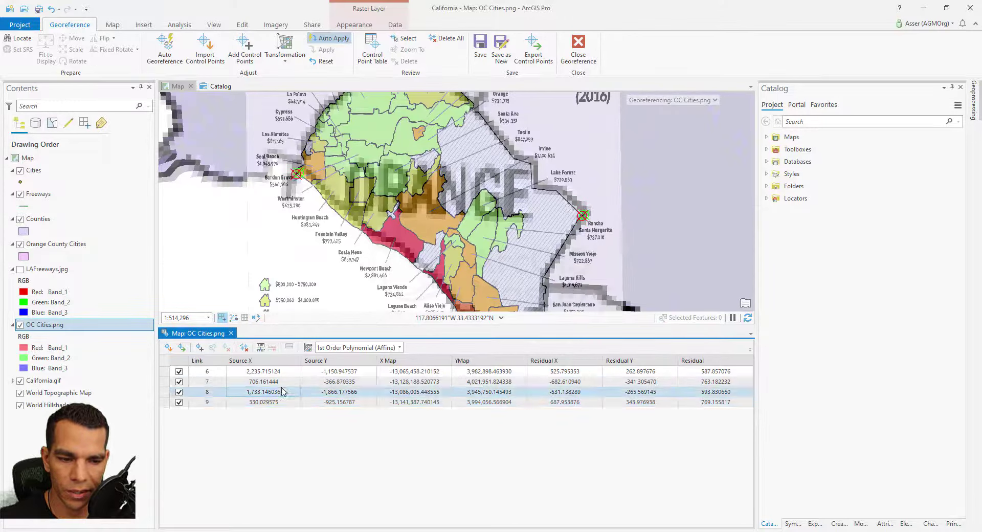
{"action": "left_click", "coordinate": [266, 373]}
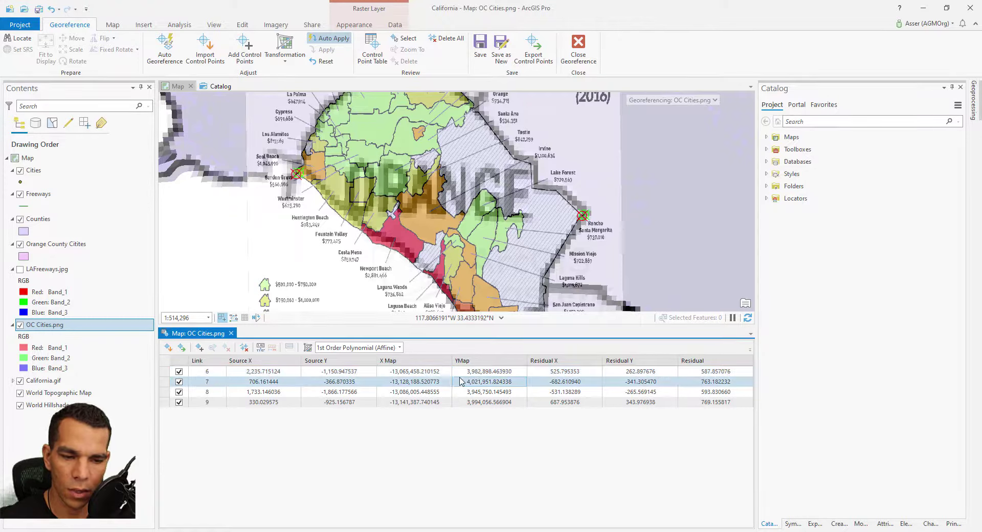
{"action": "left_click", "coordinate": [301, 403]}
{"action": "left_click", "coordinate": [181, 375]}
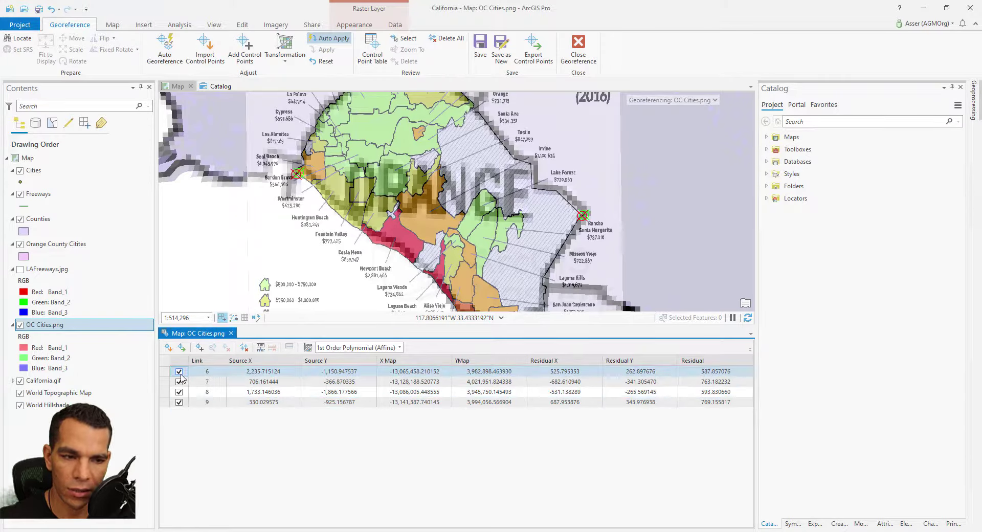
{"action": "left_click", "coordinate": [180, 372]}
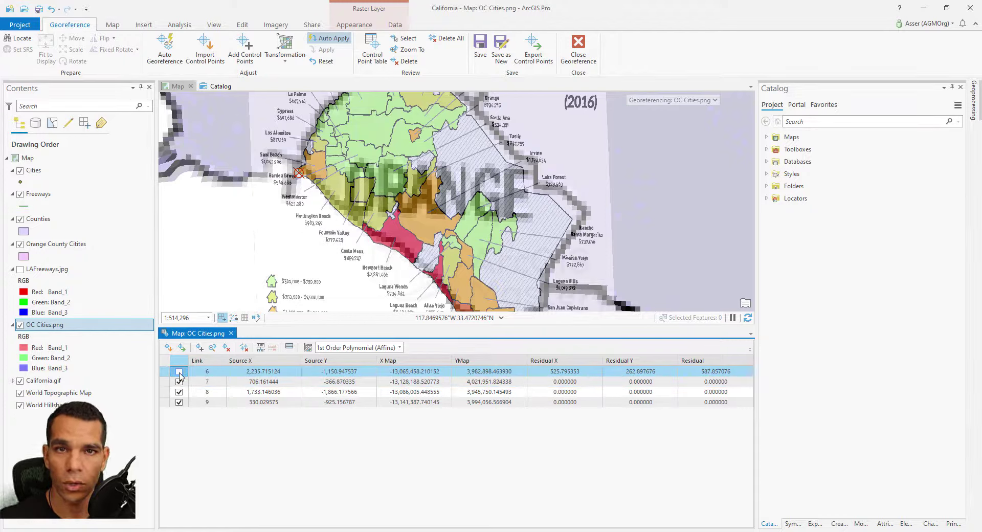
{"action": "left_click", "coordinate": [179, 371]}
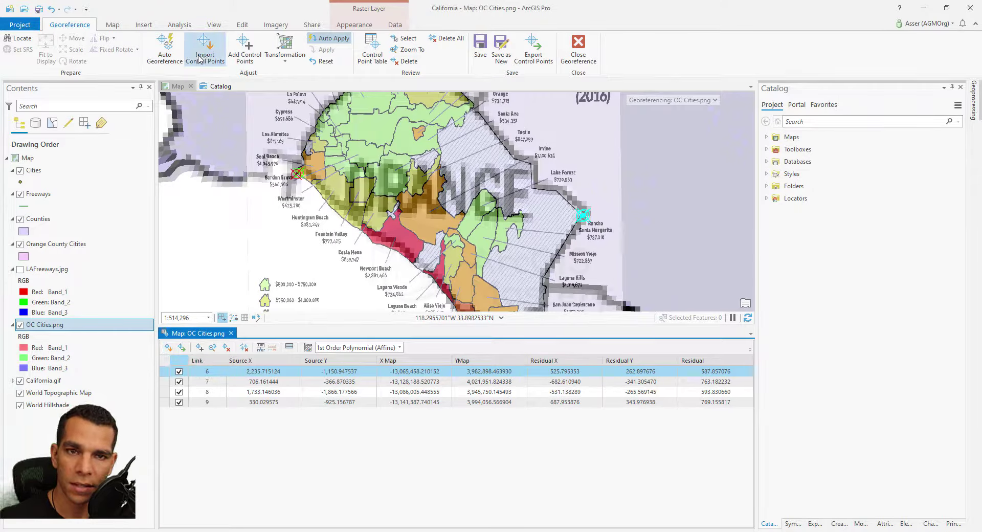
- Export only the enabled control points, naming the file ControlPoints
{"action": "left_click", "coordinate": [181, 350]}
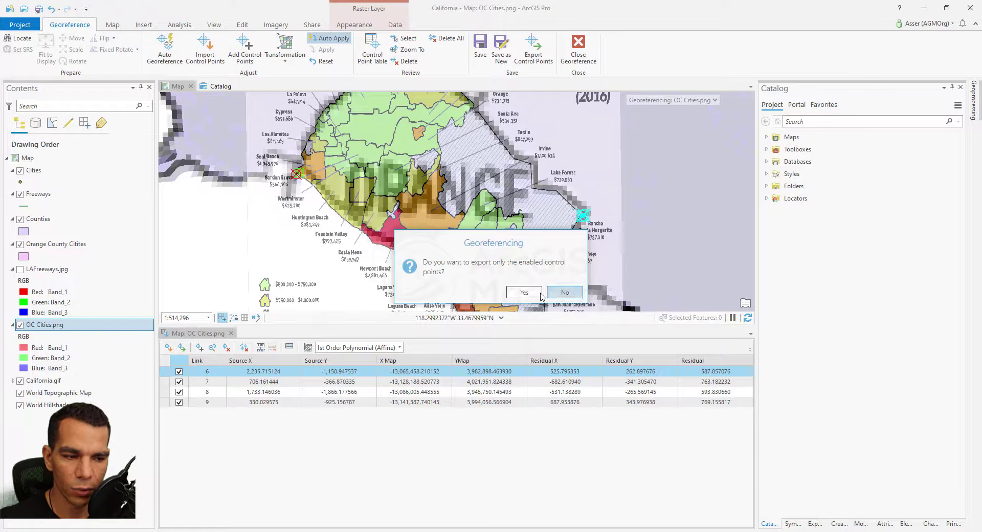
{"action": "left_click", "coordinate": [520, 292]}
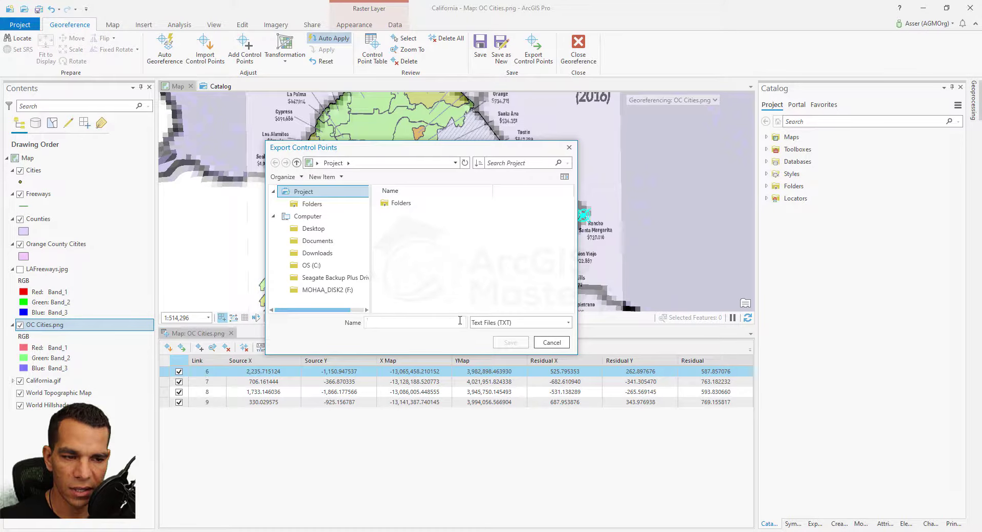
{"action": "left_click", "coordinate": [425, 327]}
{"action": "type", "text": "ControlPoints"}
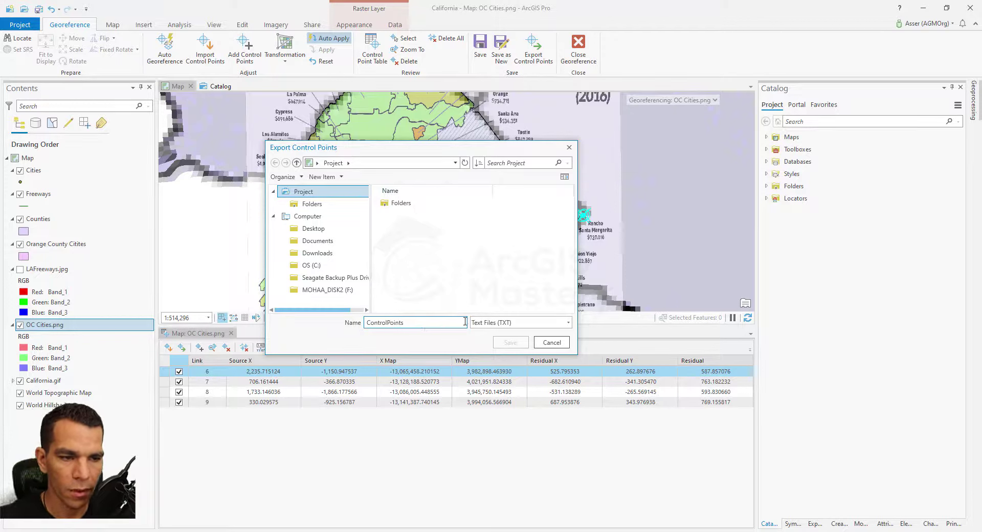
- Save the ControlPoints text file into Course Data > 5- ArcGIS Pro Advanced
{"action": "double_click", "coordinate": [399, 203]}
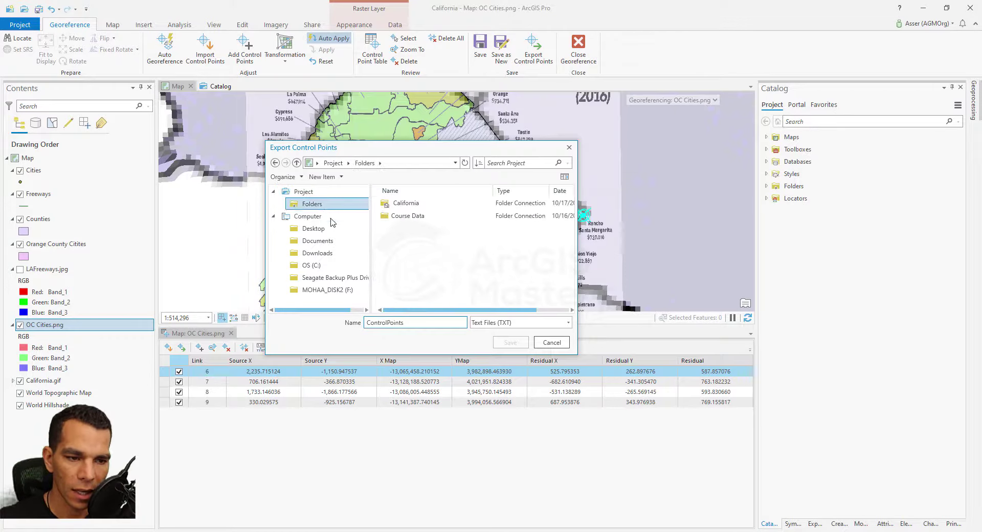
{"action": "double_click", "coordinate": [415, 216]}
{"action": "double_click", "coordinate": [419, 254]}
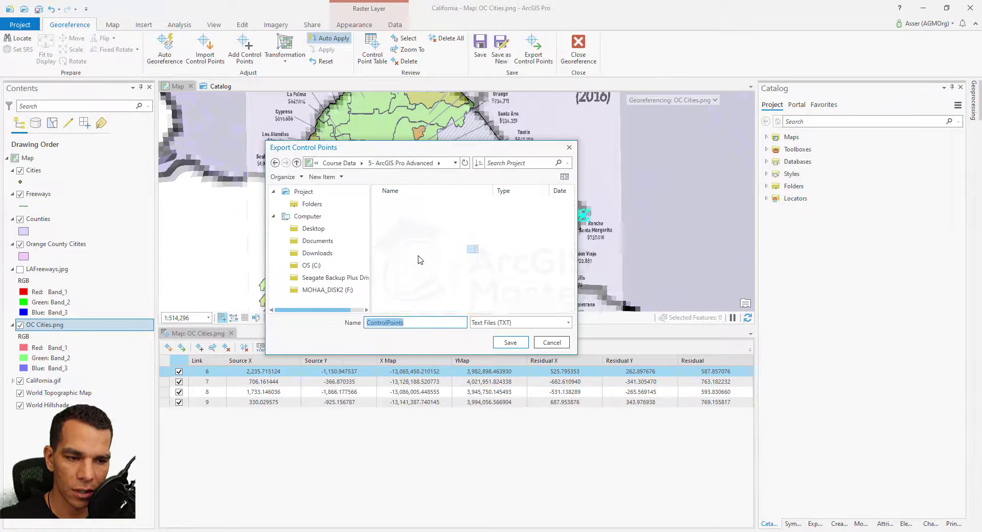
{"action": "left_click", "coordinate": [409, 206]}
{"action": "left_click", "coordinate": [408, 227]}
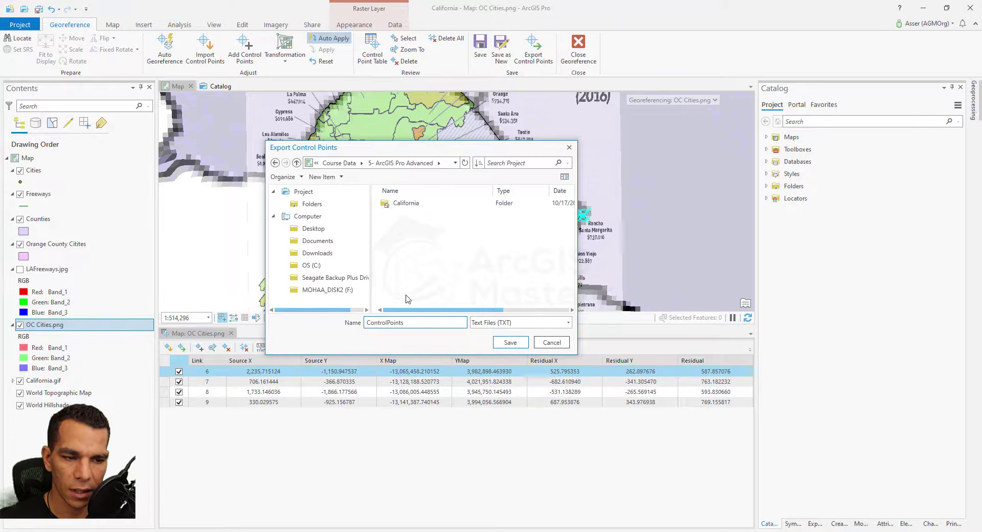
{"action": "left_click", "coordinate": [508, 343]}
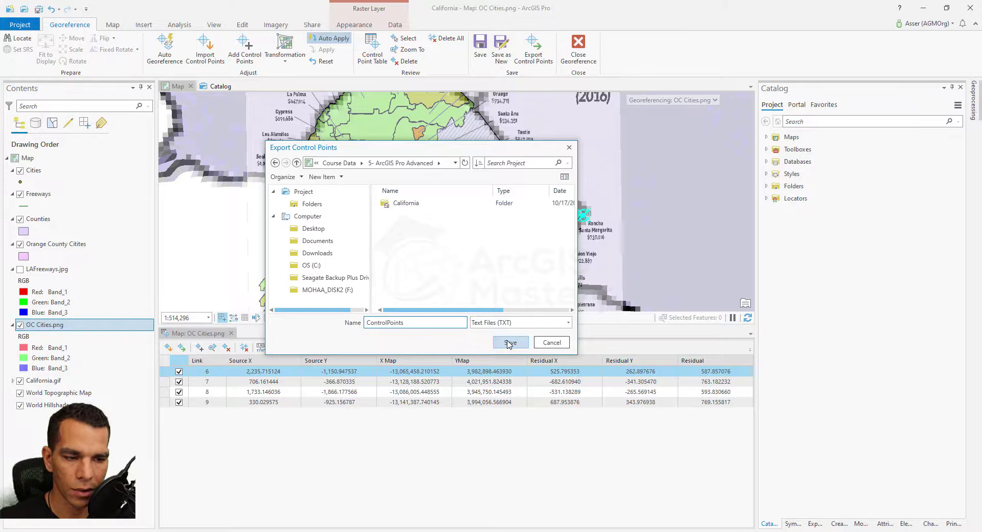
{"action": "left_click", "coordinate": [509, 343]}
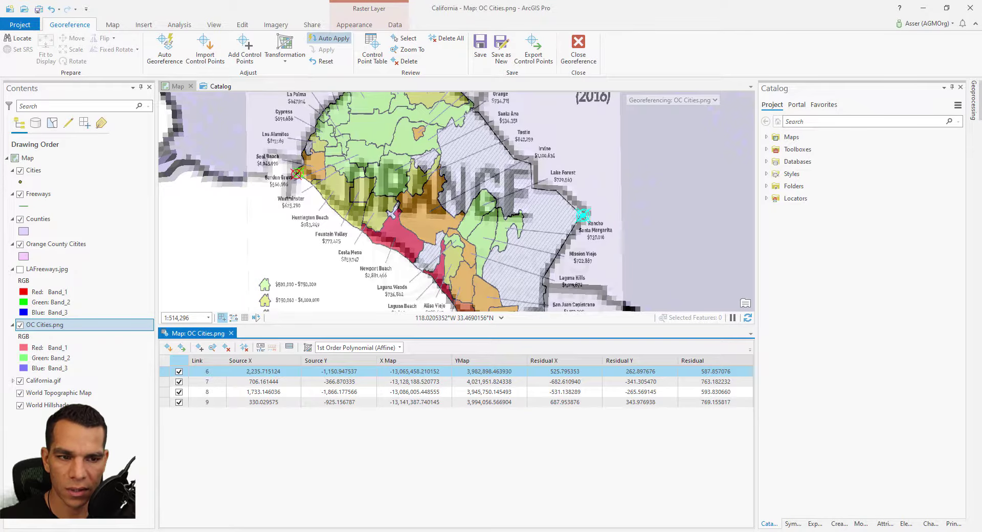
{"action": "key", "text": "alt+Tab"}
{"action": "left_click", "coordinate": [271, 80]}
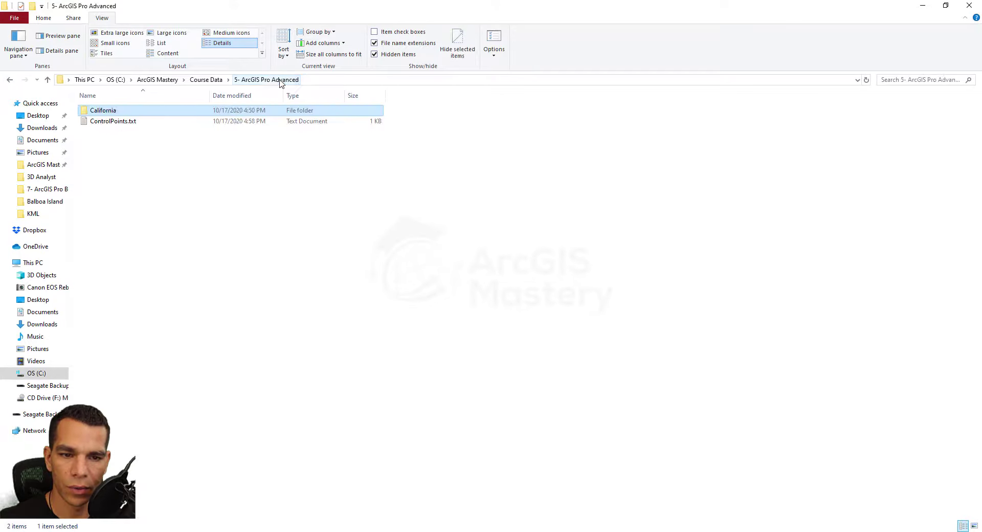
{"action": "left_click", "coordinate": [114, 122]}
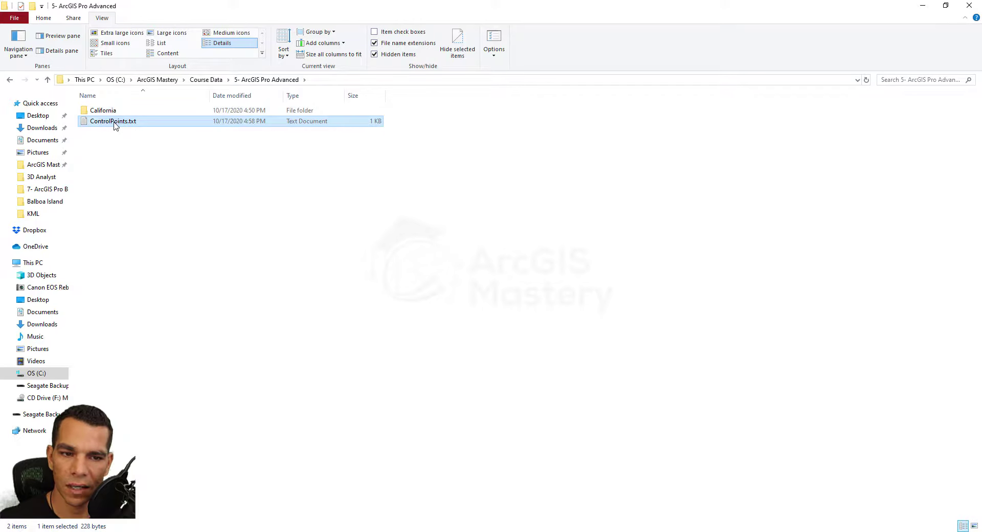
{"action": "double_click", "coordinate": [115, 123]}
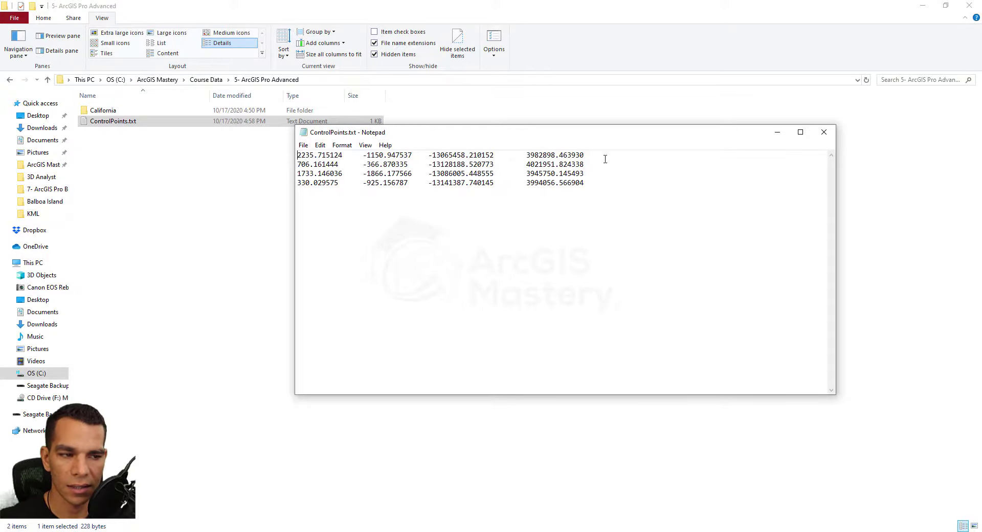
{"action": "left_click", "coordinate": [824, 132]}
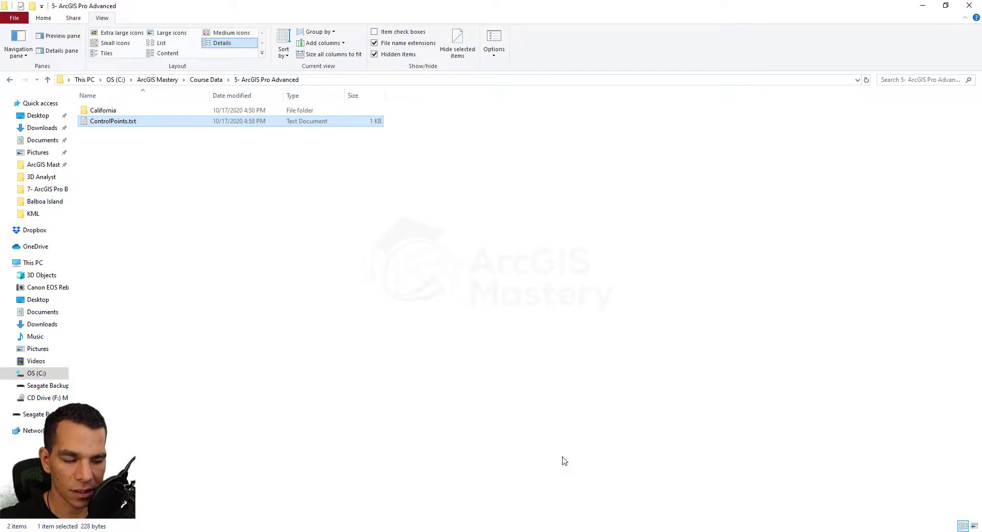
{"action": "key", "text": "alt+Tab"}
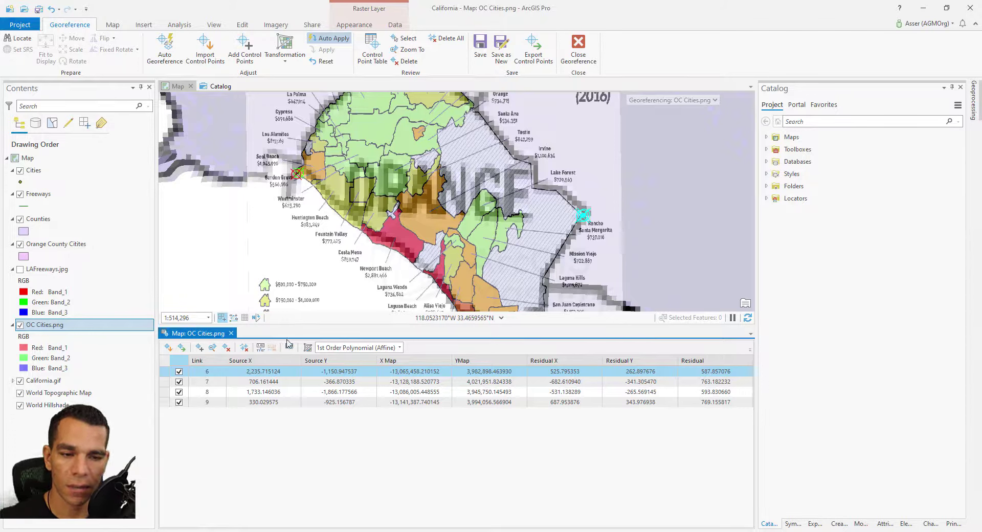
- Cancel the control point import, review link 7, and close the control point table
{"action": "left_click", "coordinate": [170, 348]}
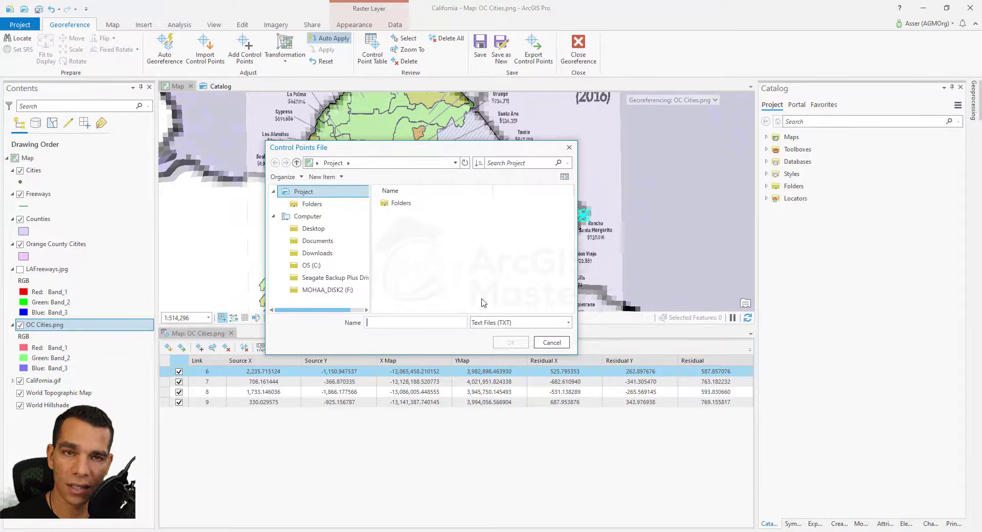
{"action": "left_click", "coordinate": [549, 343]}
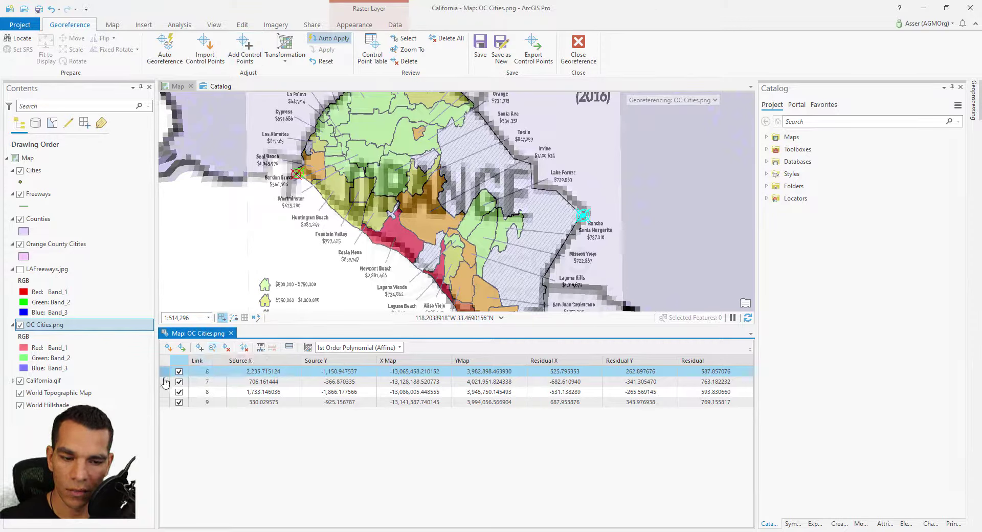
{"action": "key", "text": "Down"}
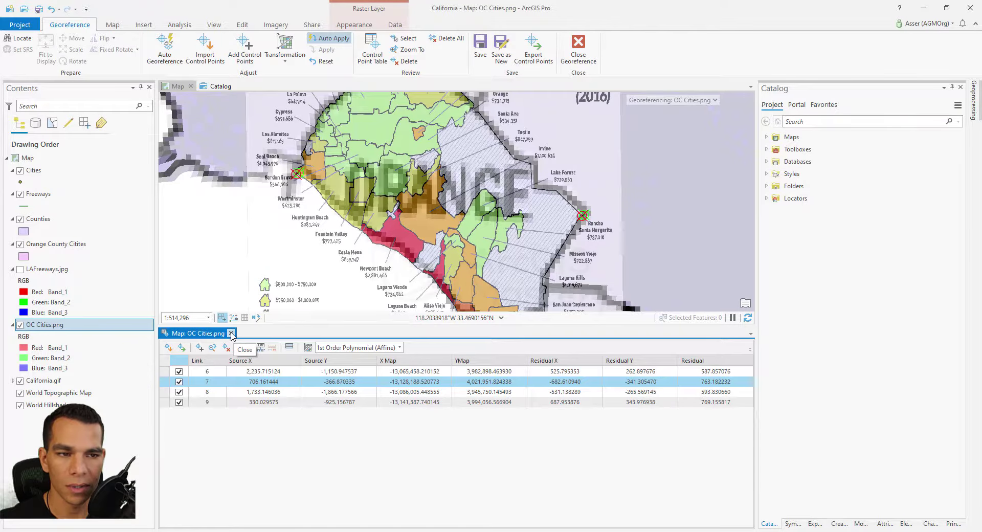
{"action": "left_click", "coordinate": [232, 333]}
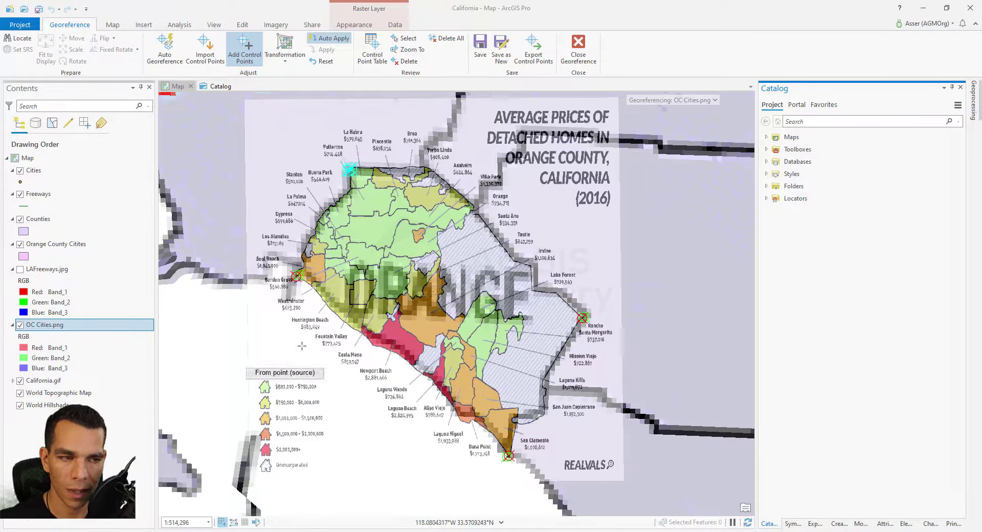
- Keep the current transformation, save the OC Cities.png georeference, and close the georeferencing session
{"action": "left_click", "coordinate": [288, 59]}
{"action": "left_click", "coordinate": [325, 231]}
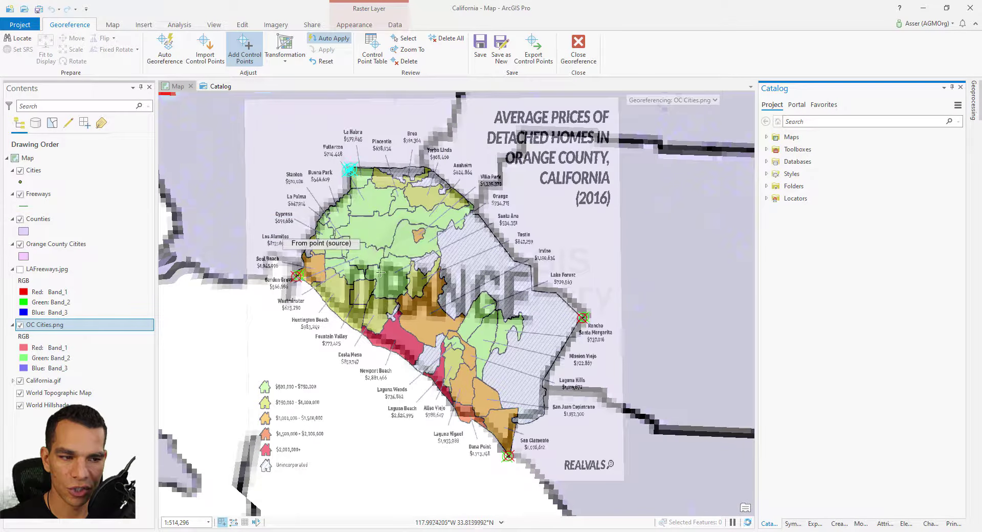
{"action": "left_click", "coordinate": [480, 51]}
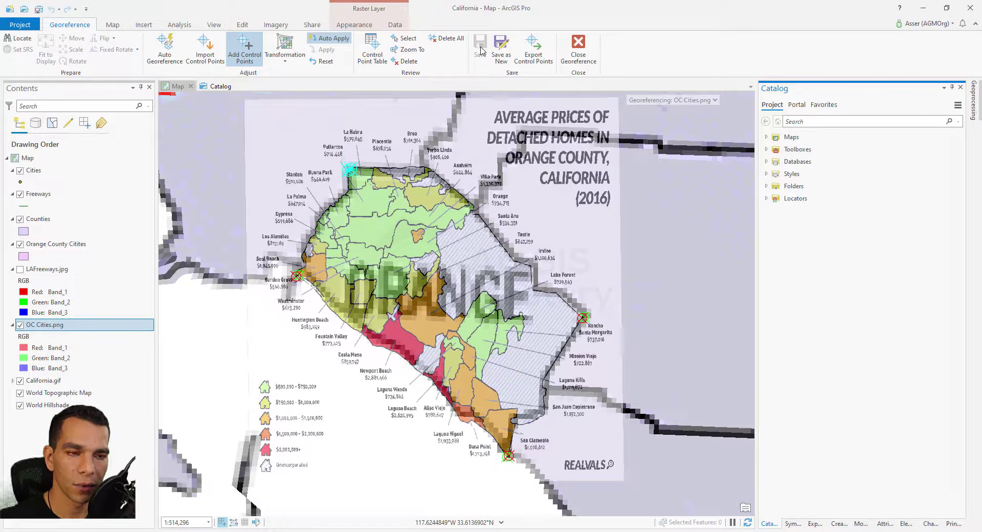
{"action": "left_click", "coordinate": [576, 53]}
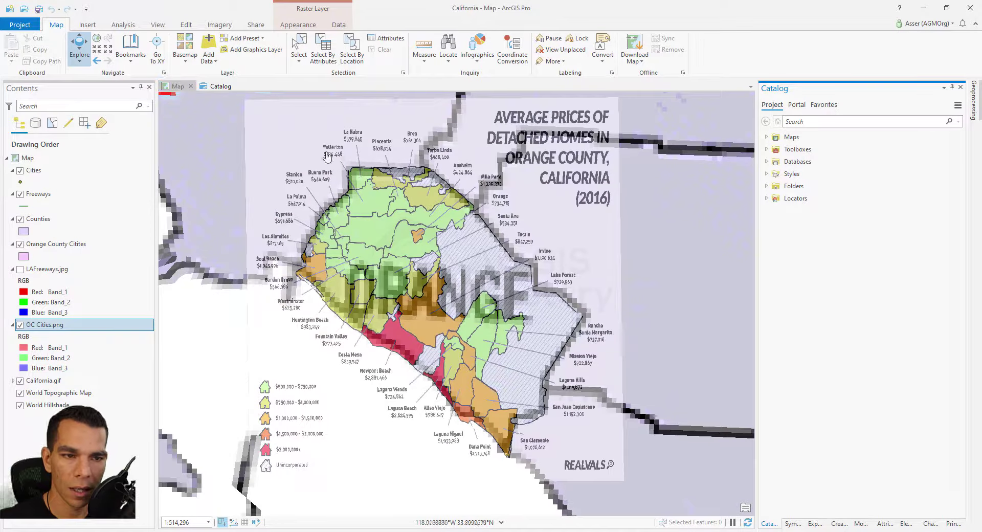
- Set OC Cities.png Layer Transparency to 0% and briefly toggle LAFreeways.jpg
{"action": "left_click", "coordinate": [299, 27]}
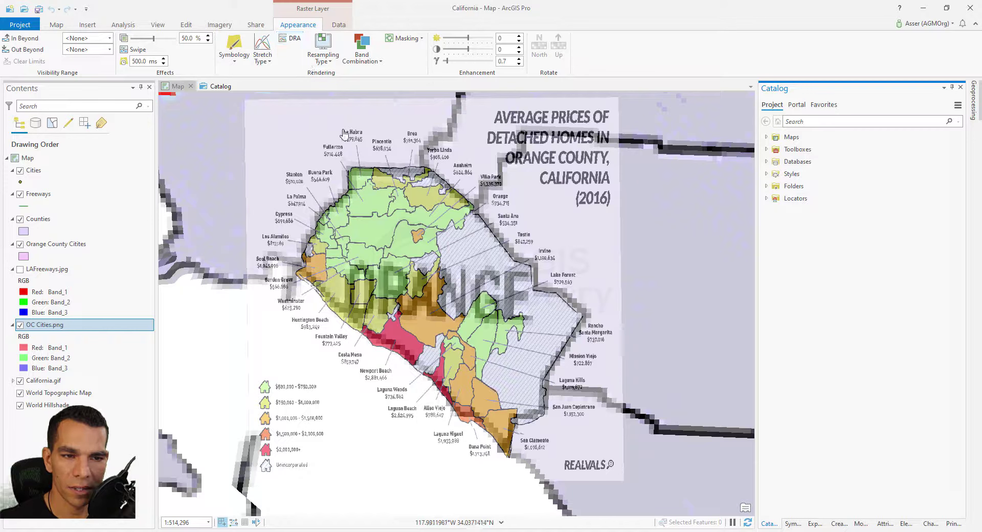
{"action": "left_click_drag", "start_coordinate": [154, 41], "coordinate": [131, 39]}
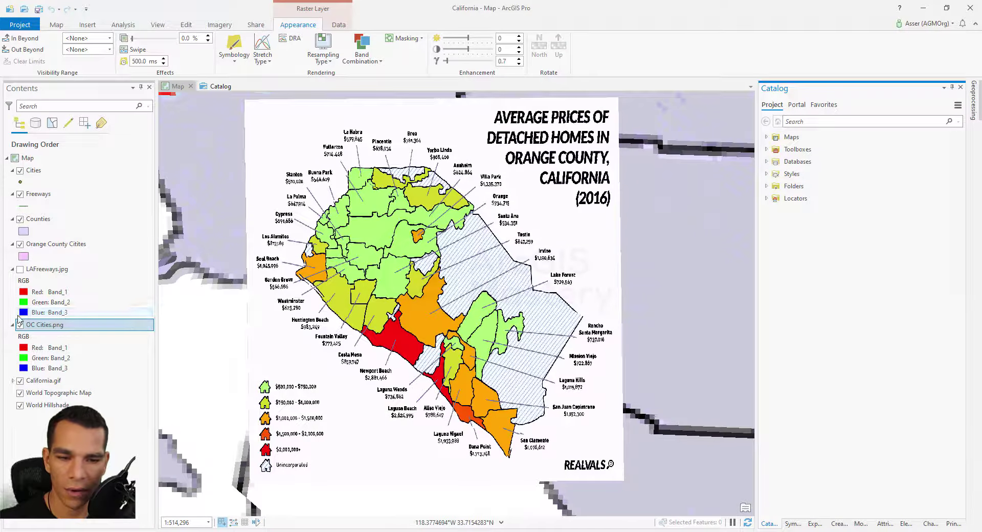
{"action": "left_click", "coordinate": [20, 269]}
{"action": "left_click", "coordinate": [20, 269]}
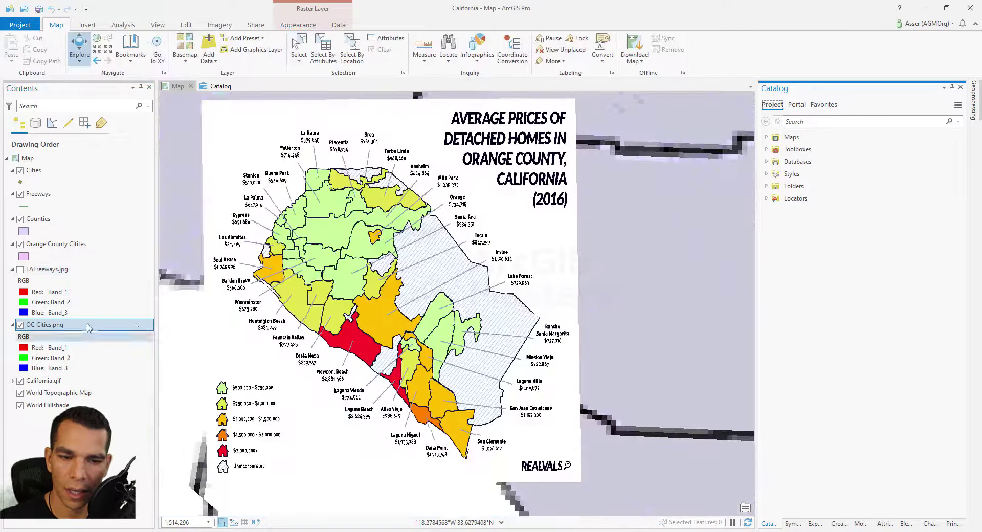
- Zoom out to California and toggle LAFreeways.jpg on and off again
{"action": "scroll", "coordinate": [274, 320], "scroll_direction": "down", "scroll_amount": 5}
{"action": "scroll", "coordinate": [275, 319], "scroll_direction": "down", "scroll_amount": 1}
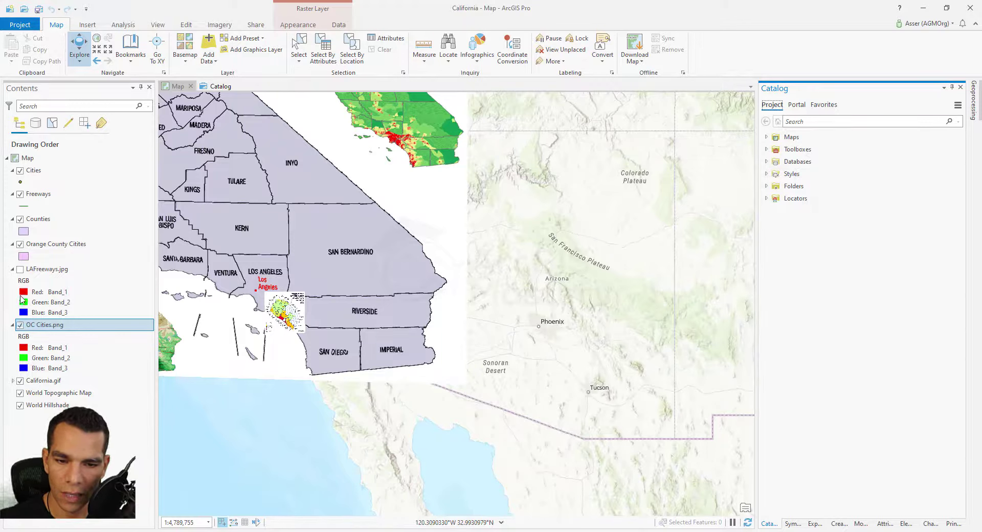
{"action": "left_click", "coordinate": [21, 270]}
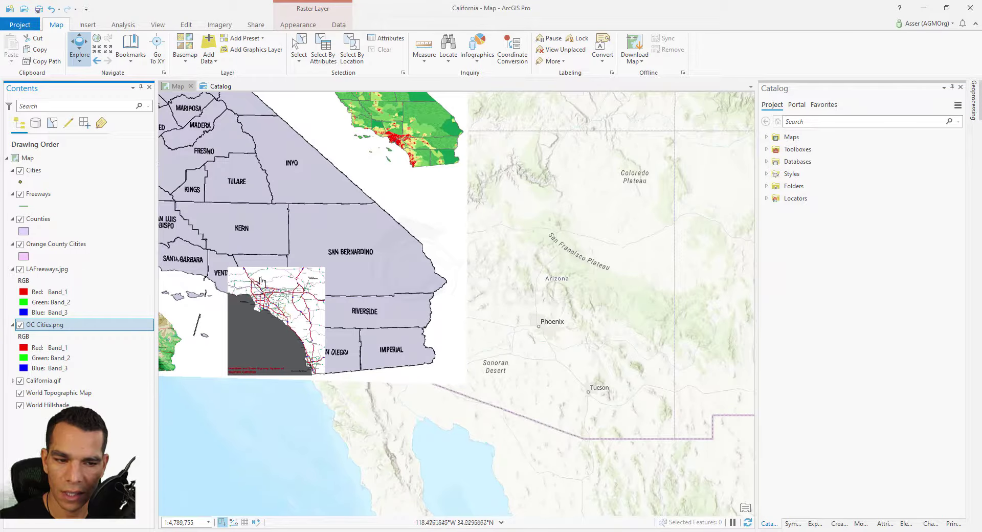
{"action": "left_click", "coordinate": [21, 269]}
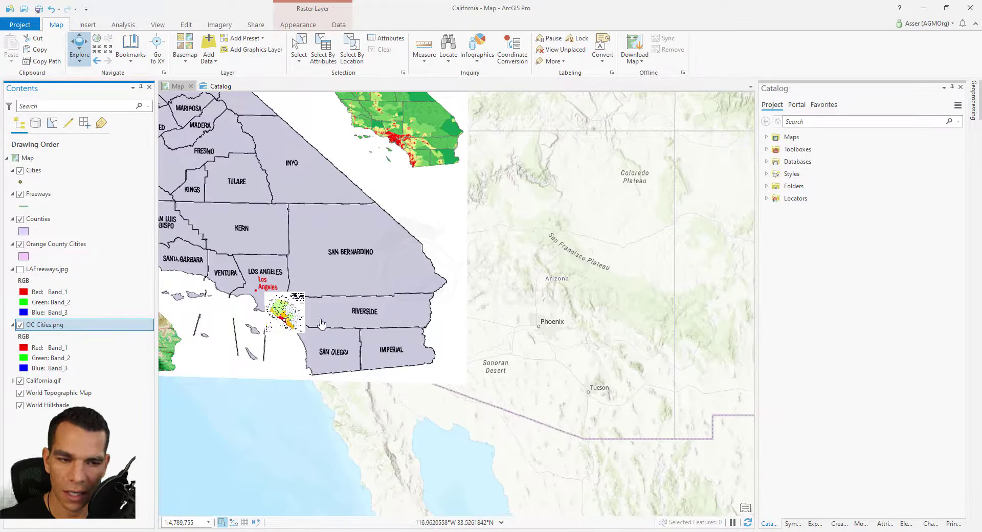